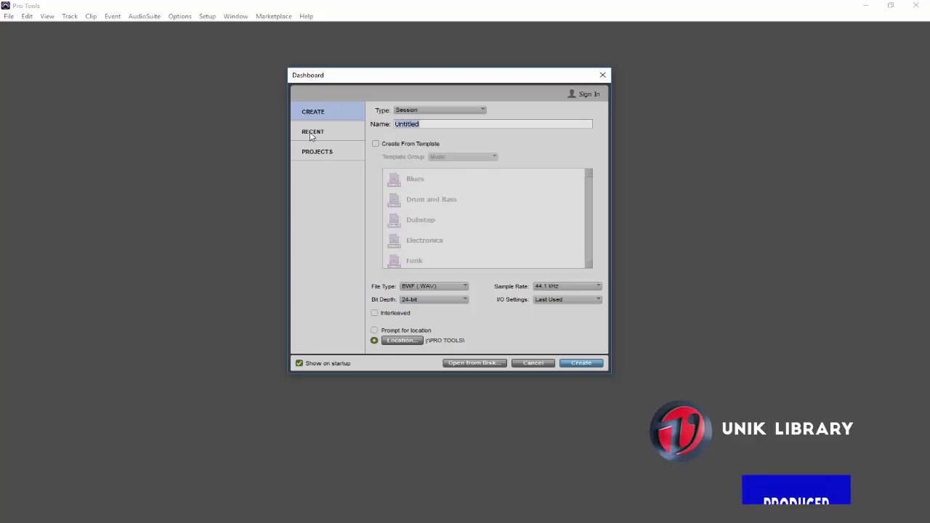
- Look through the recent sessions and the cloud projects, and return to the session creation settings
click(313, 134)
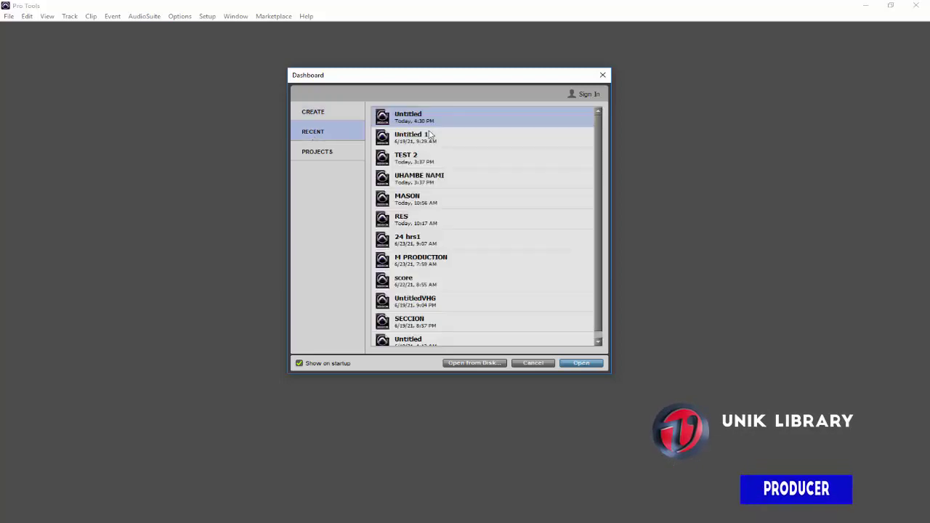
scroll(462, 222, down, 1)
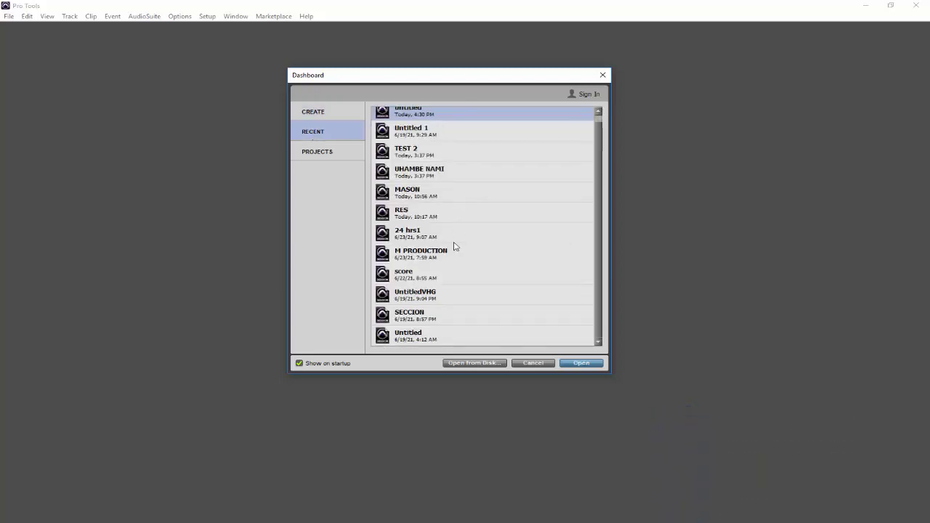
click(323, 154)
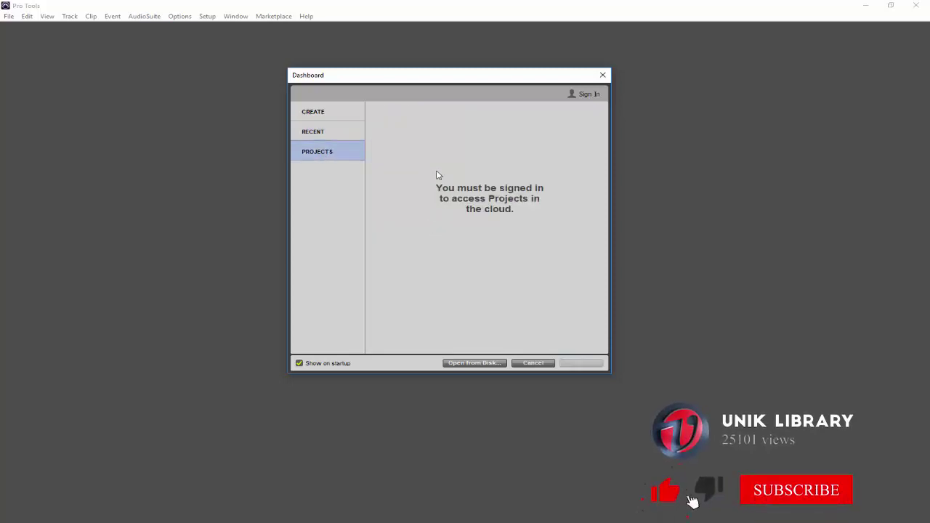
click(323, 114)
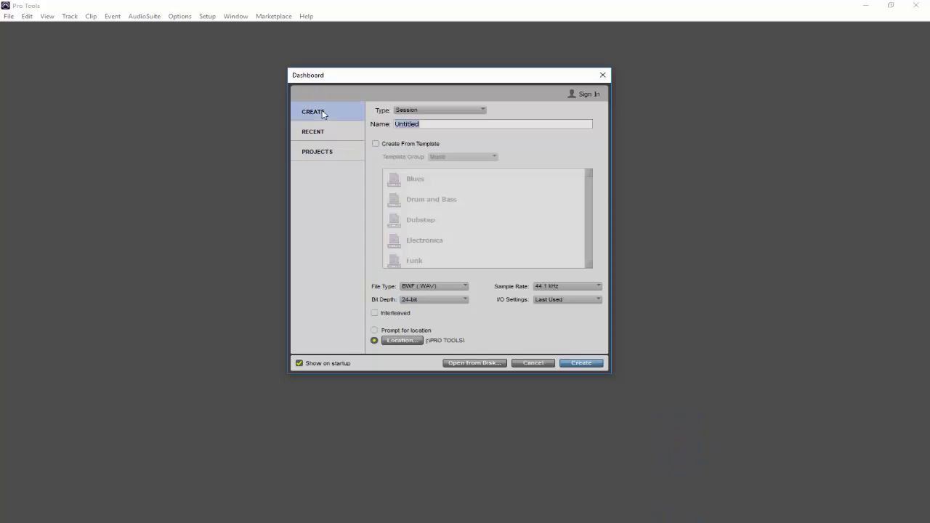
- Browse the session templates in the Music group and turn template-based creation back off
click(375, 143)
scroll(433, 204, down, 1)
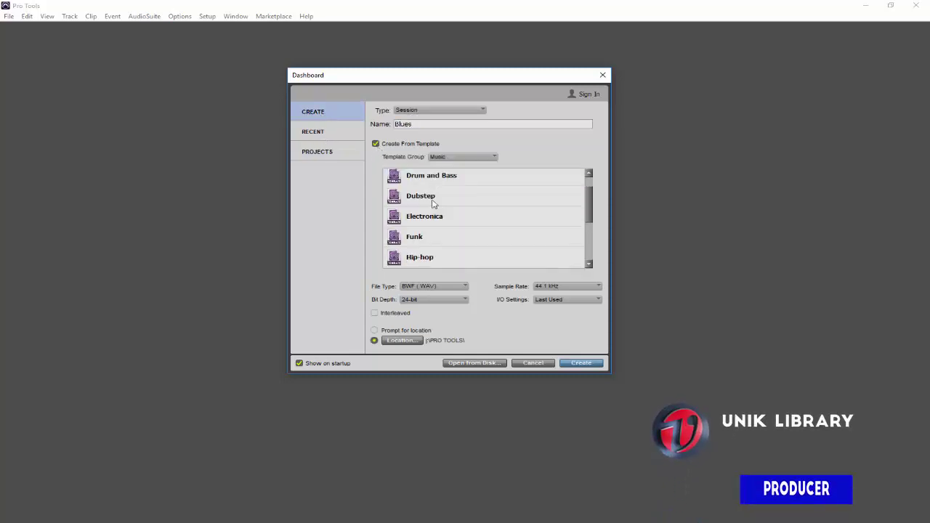
scroll(433, 204, down, 3)
scroll(434, 203, down, 1)
scroll(429, 214, up, 3)
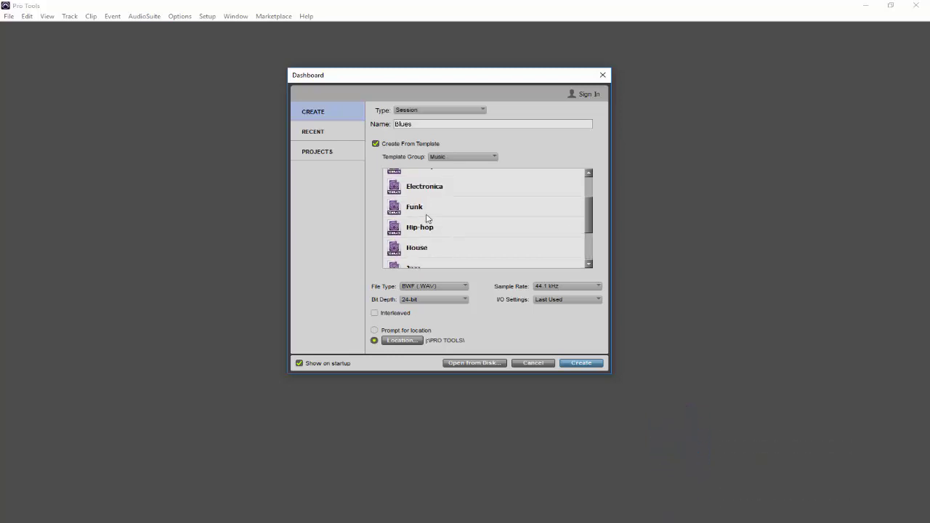
scroll(429, 218, down, 3)
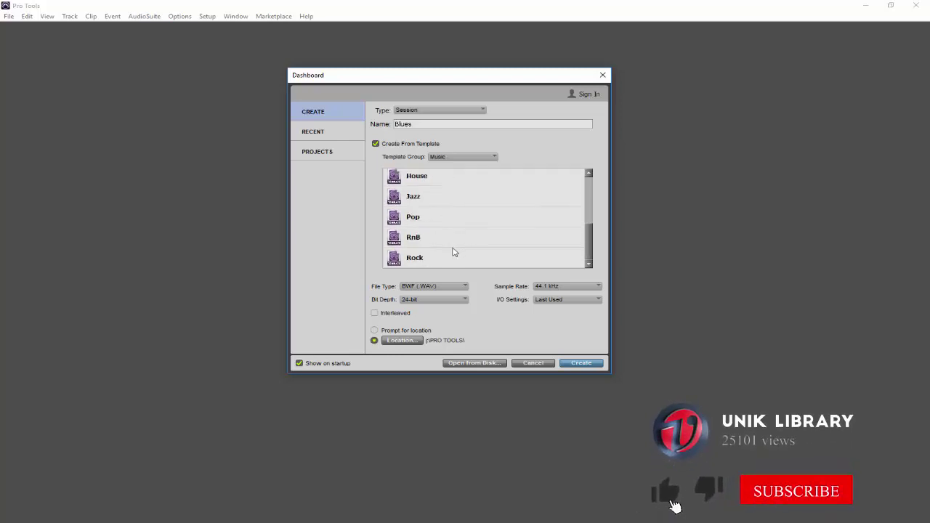
click(375, 145)
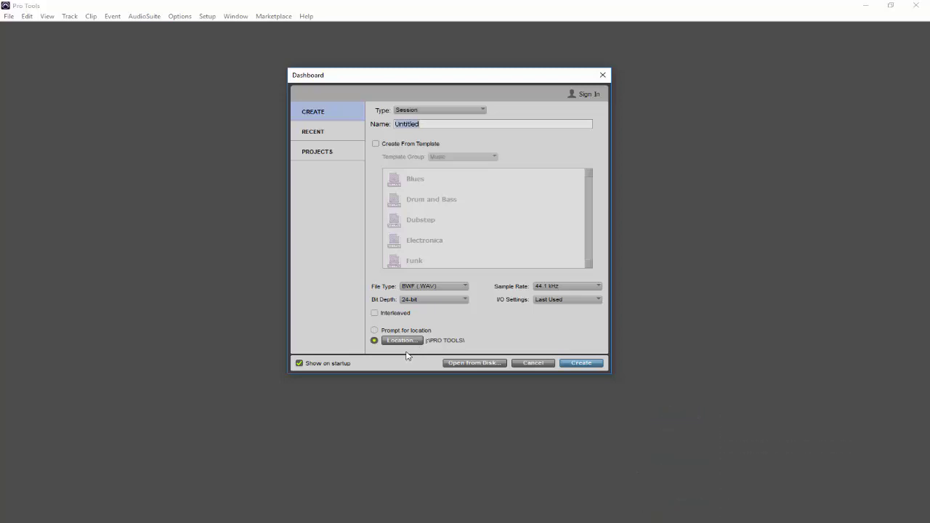
- Browse the MUSIC DATA (J:) drive as a possible session location, keeping the current save folder
click(402, 341)
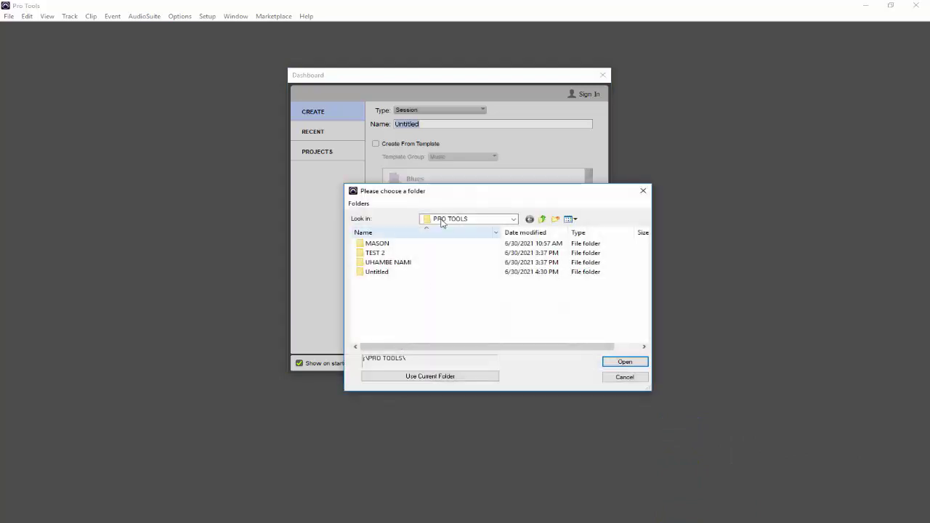
click(513, 219)
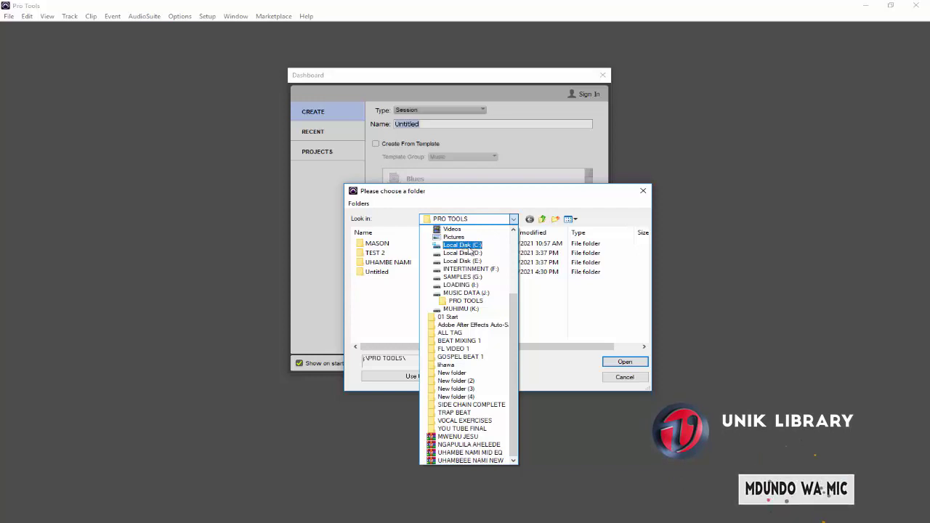
click(464, 294)
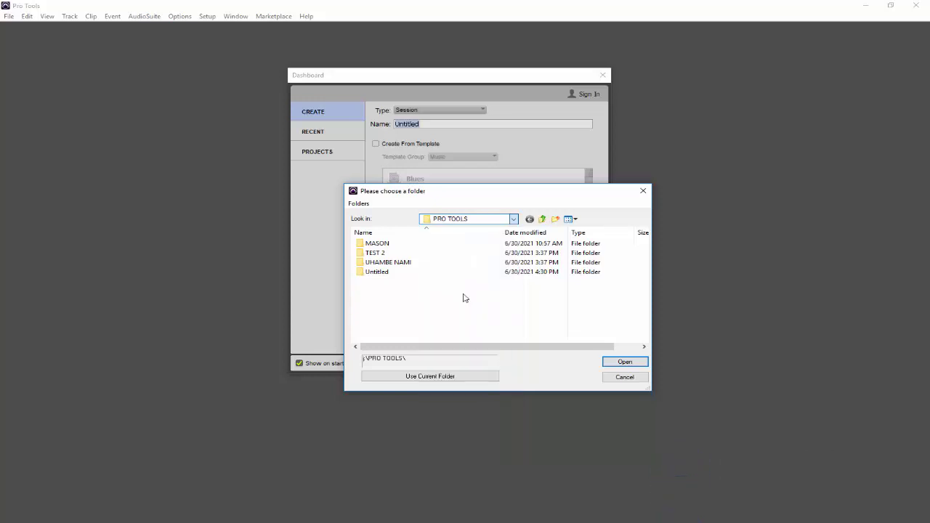
right_click(423, 327)
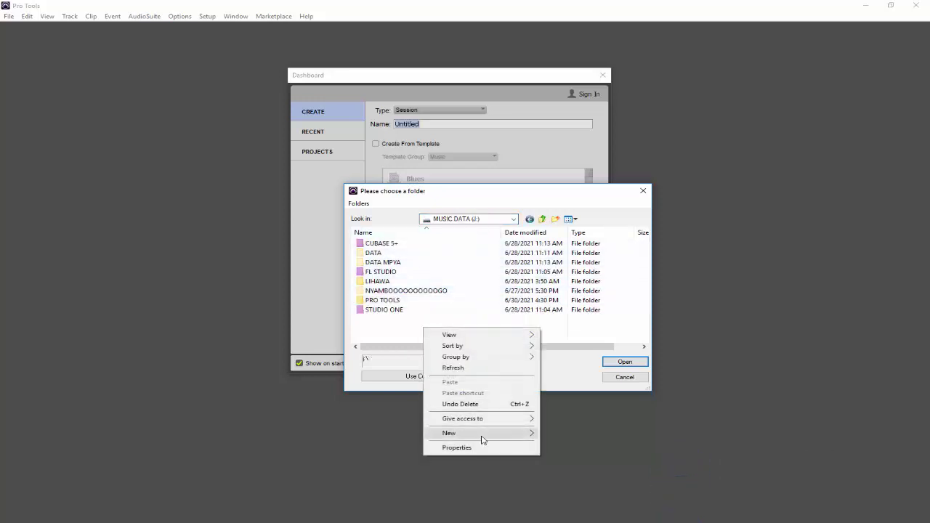
click(401, 334)
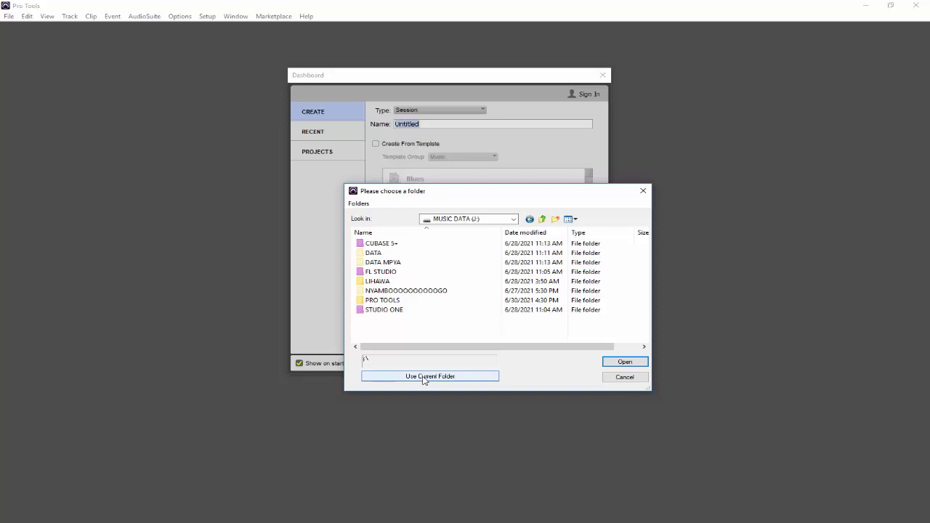
click(622, 377)
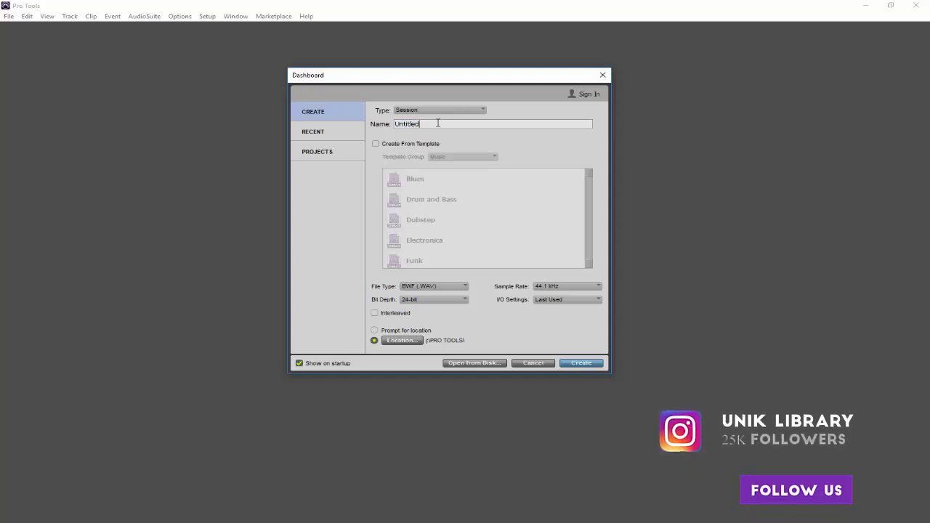
- Create a blank session named PRO TOOL SESS 1 and maximize its Edit window
click(393, 124)
double_click(393, 124)
text(F)
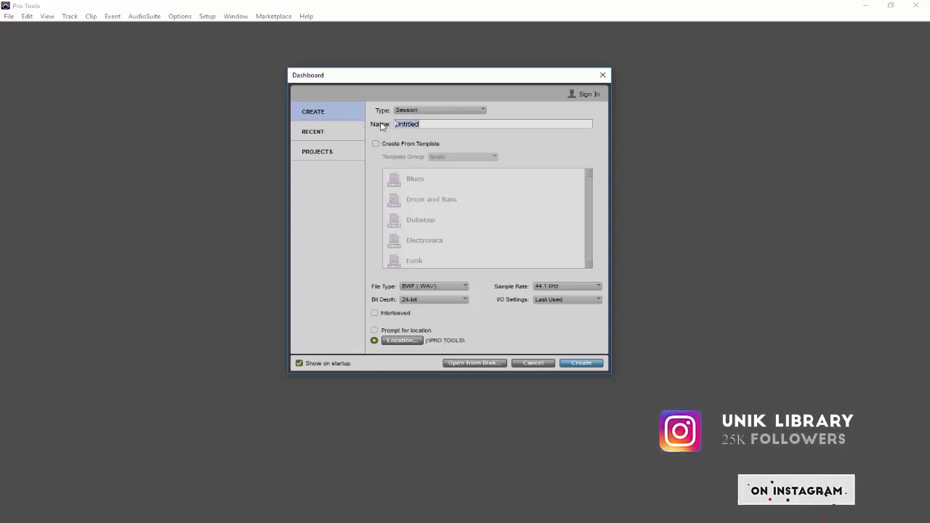
text(RO TOOL SESS 1)
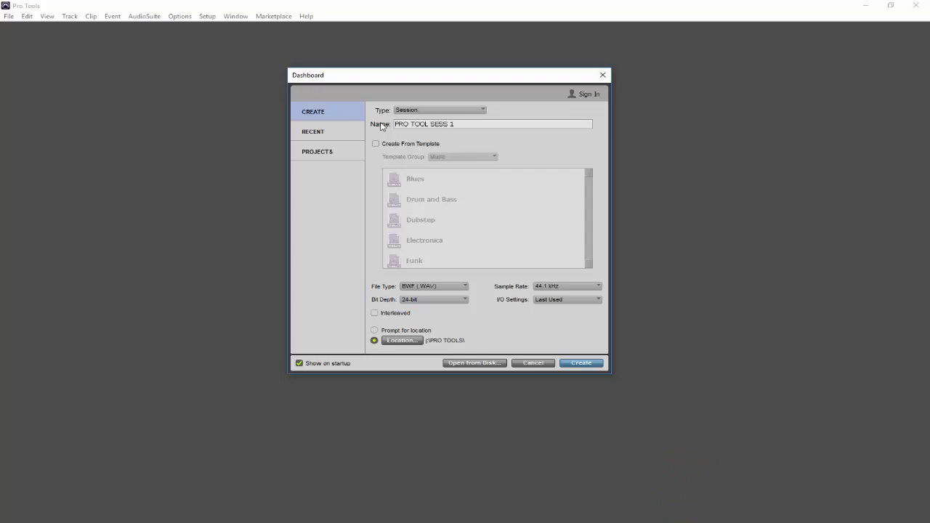
click(580, 363)
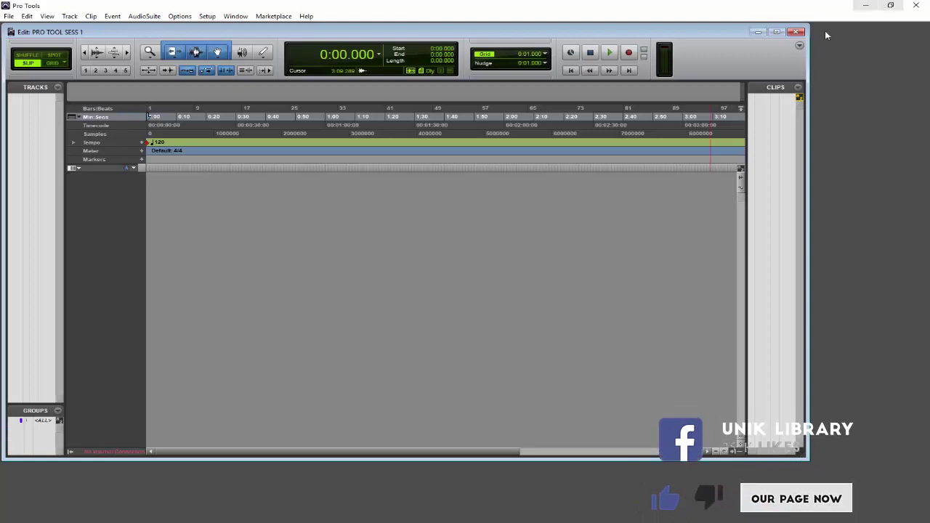
click(775, 32)
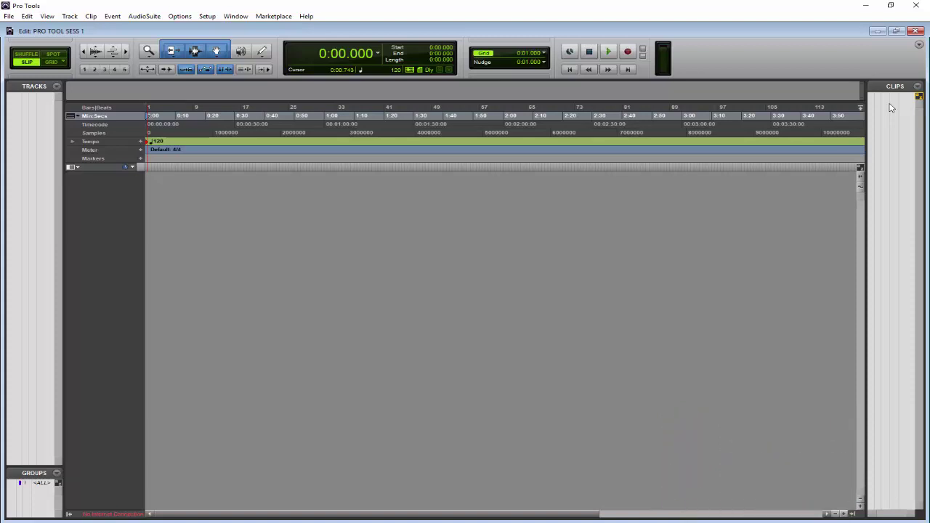
- Show the new session's Mix window and close it to return to the Edit window
key(ctrl+equal)
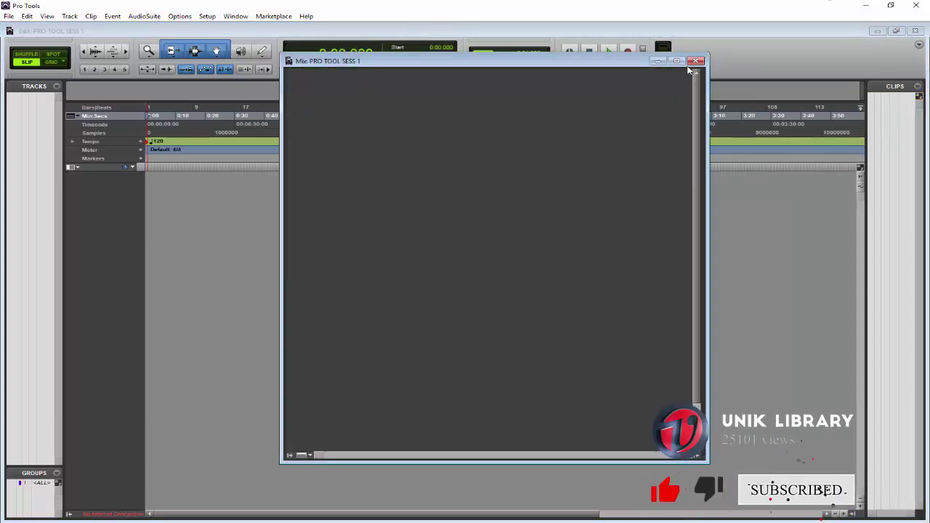
key(ctrl+=)
click(242, 16)
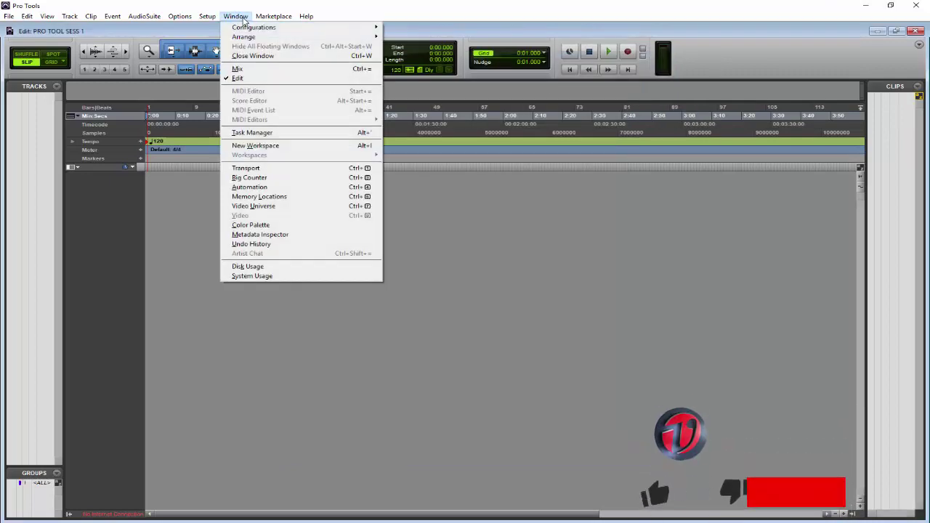
click(254, 70)
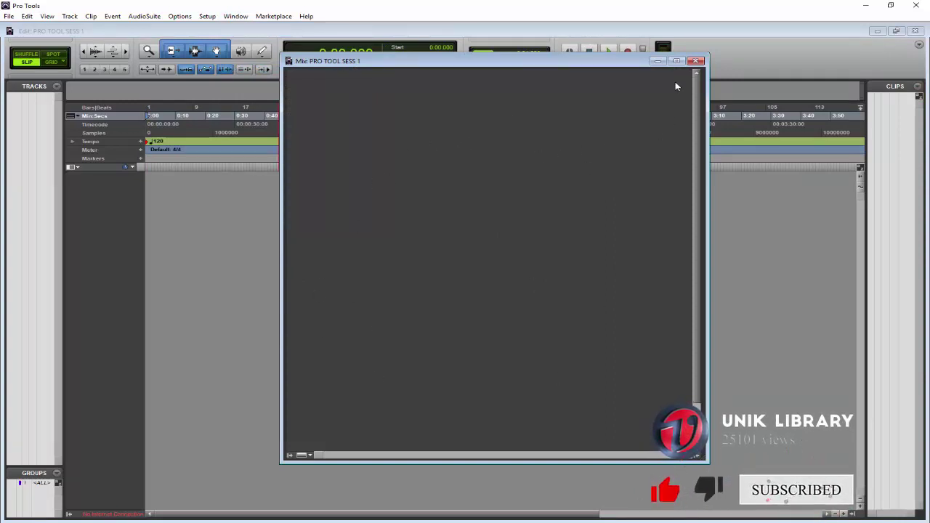
click(694, 61)
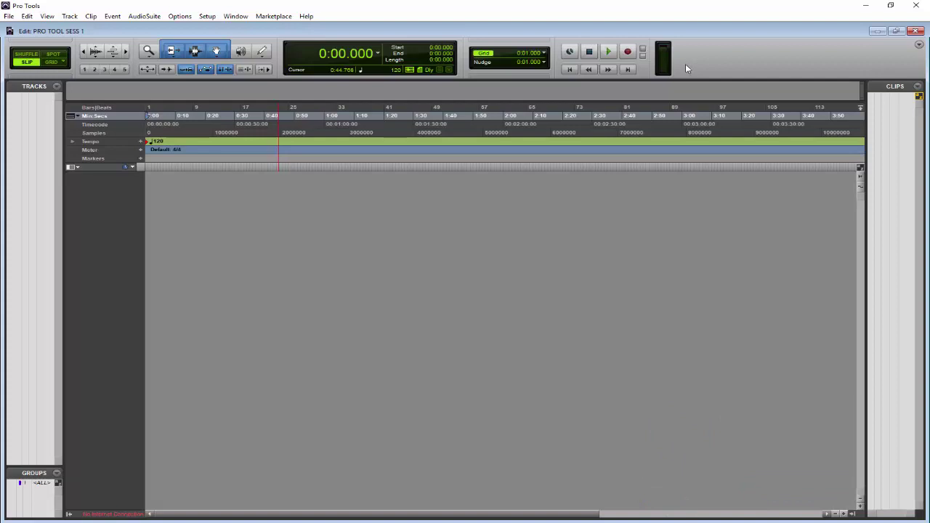
- Create 5 new mono audio tracks in Samples
click(69, 16)
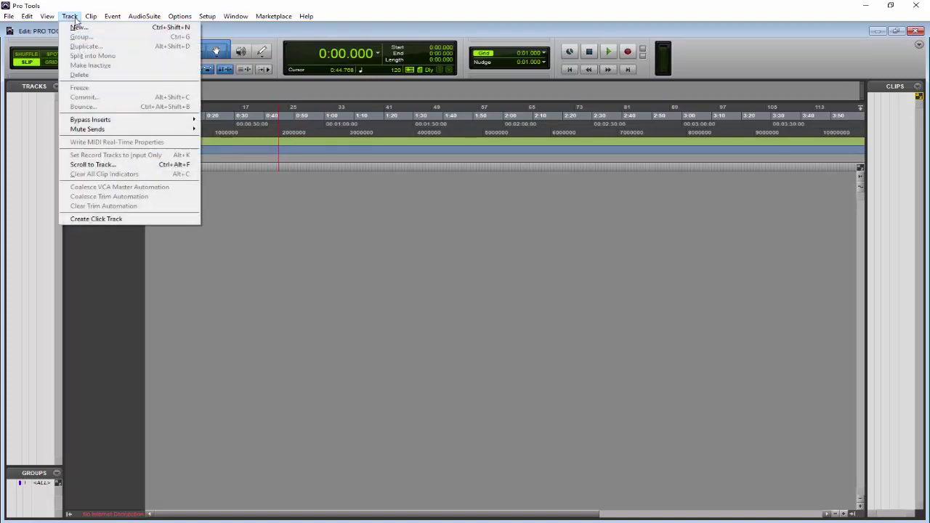
click(78, 27)
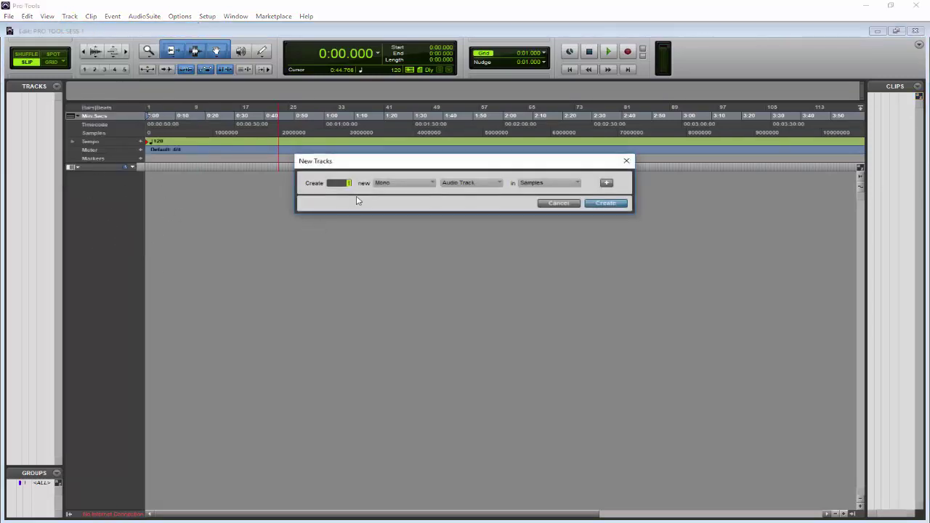
text(2)
click(401, 187)
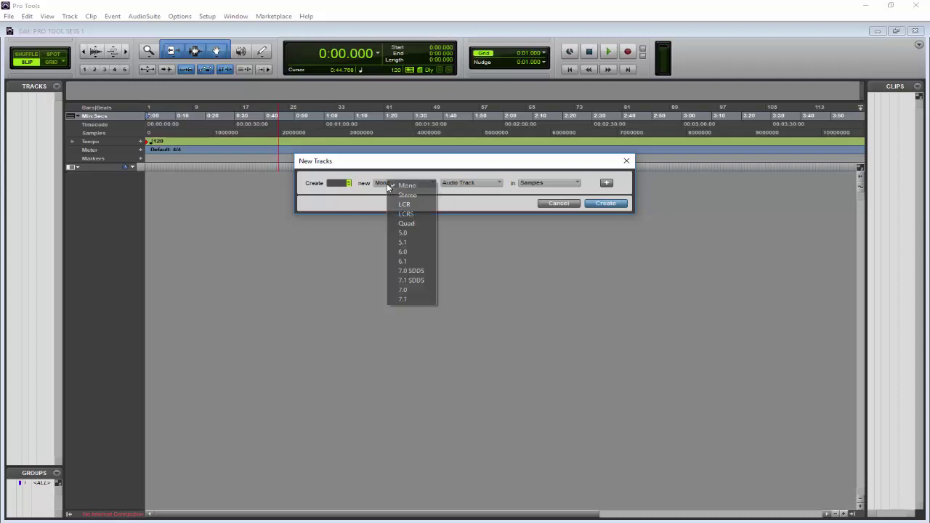
click(374, 207)
click(470, 188)
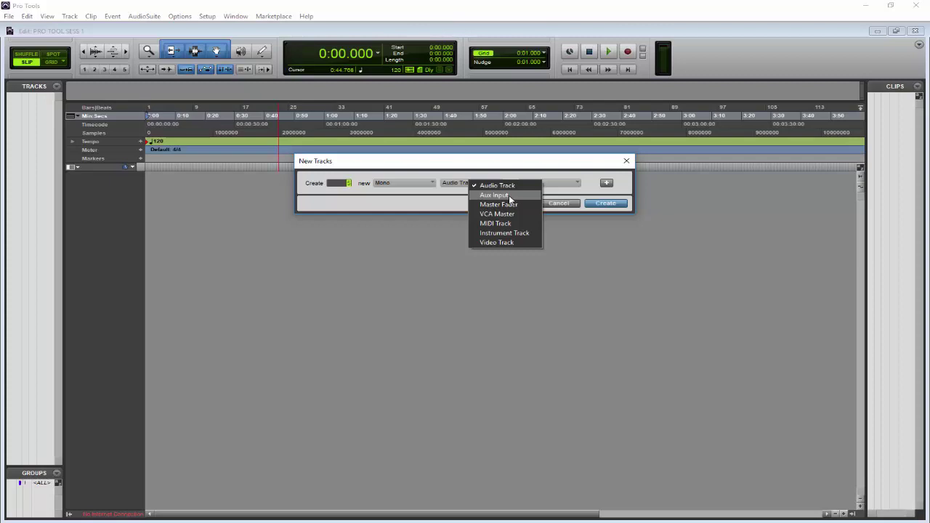
click(491, 155)
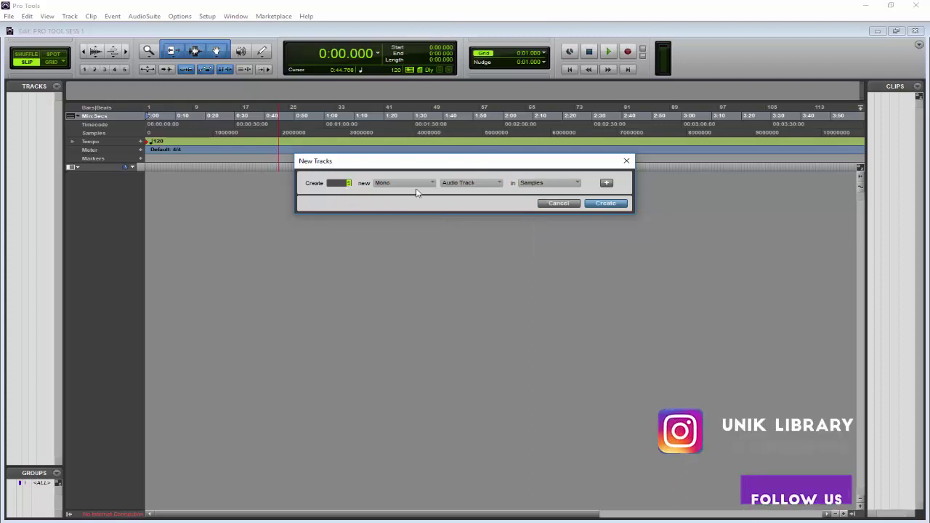
click(474, 184)
click(477, 187)
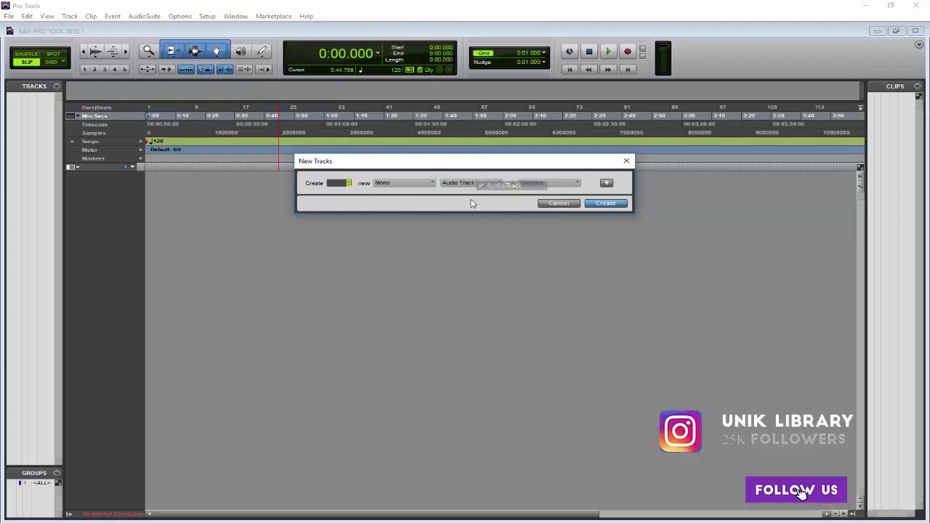
click(608, 203)
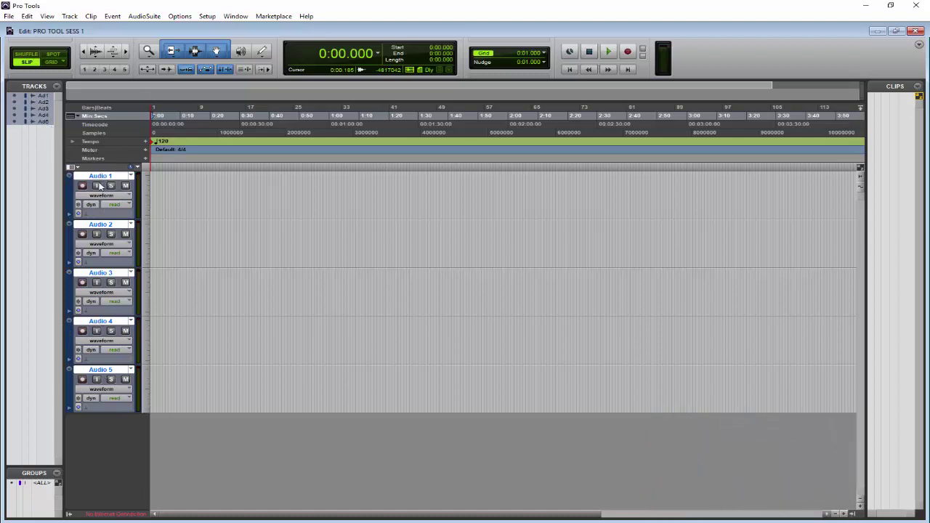
right_click(29, 114)
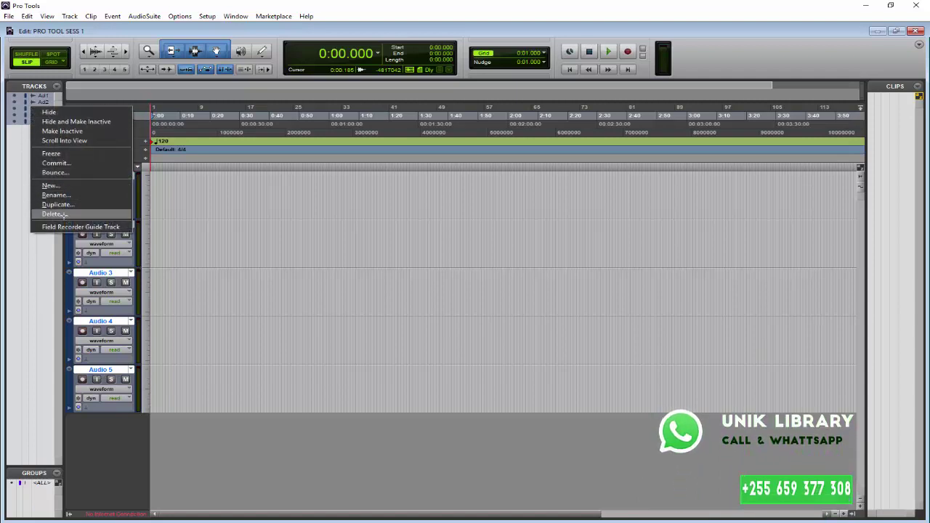
click(133, 249)
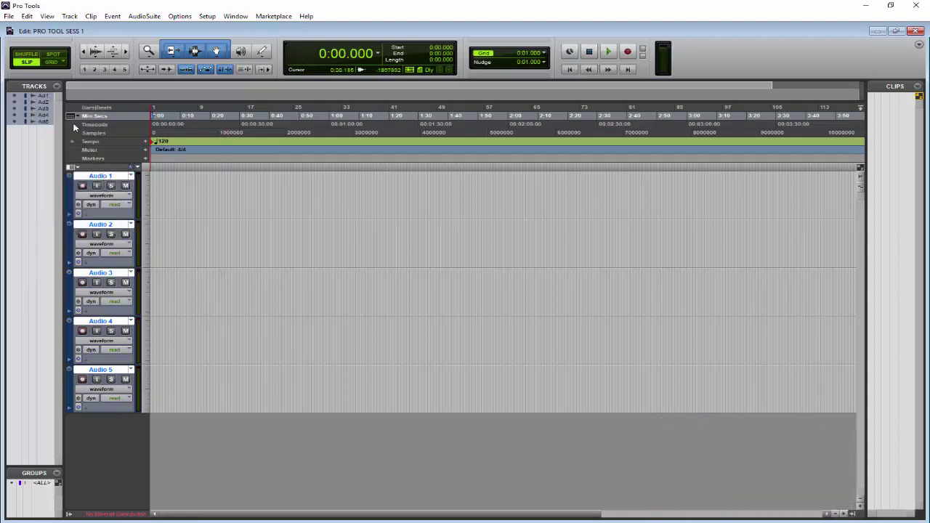
click(225, 225)
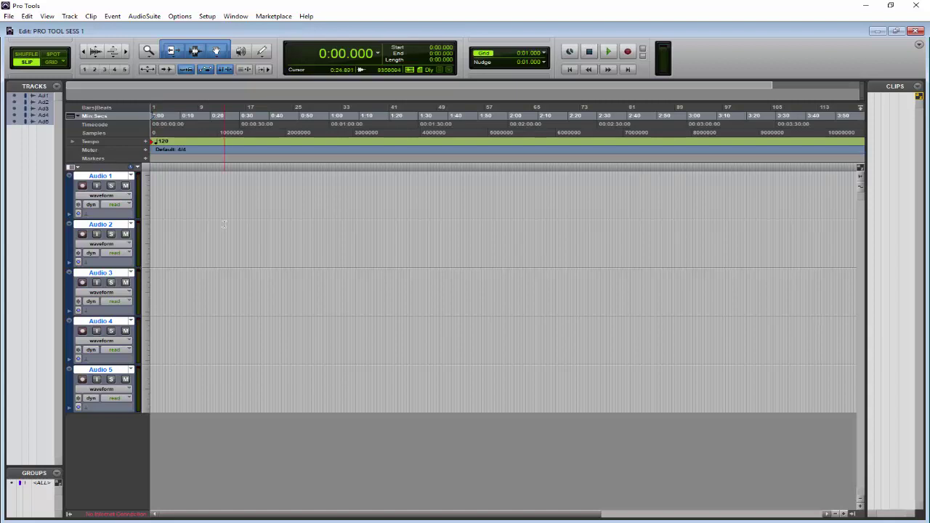
click(184, 236)
- Show the five new audio tracks in the Mix window and return to the Edit window
key(ctrl+equal)
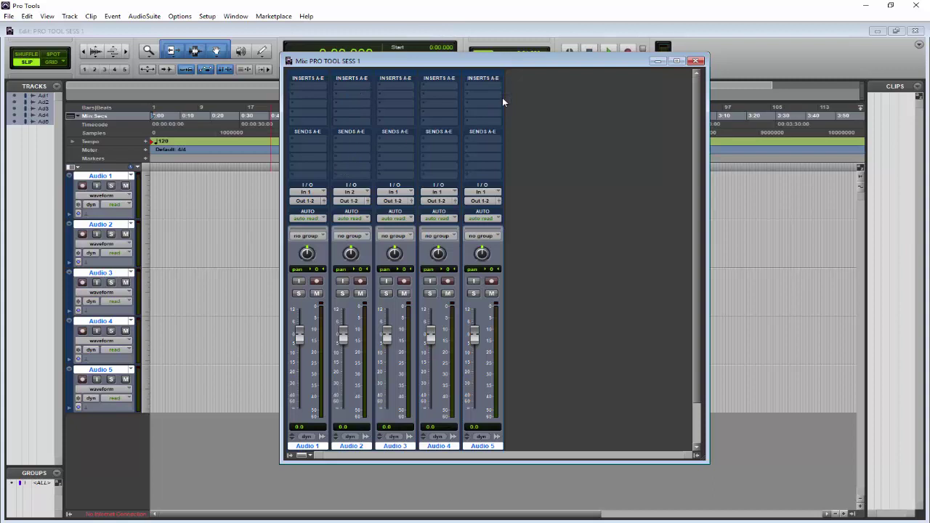
click(696, 61)
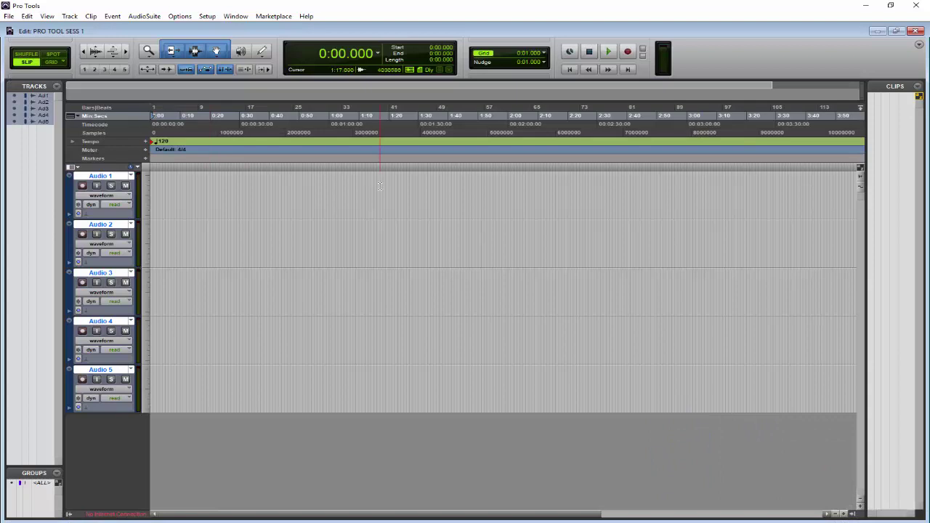
- Show the floating Transport window, open its tempo value for editing, and close the window
click(236, 16)
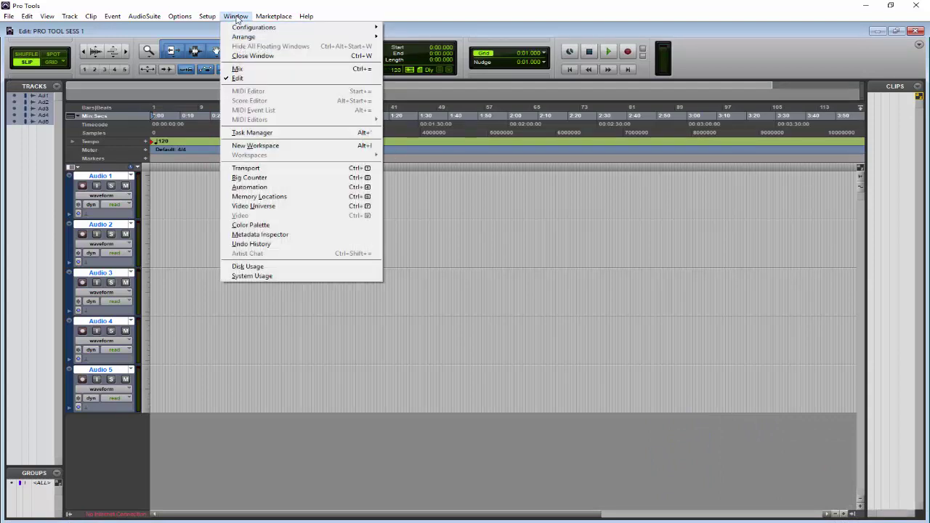
click(259, 170)
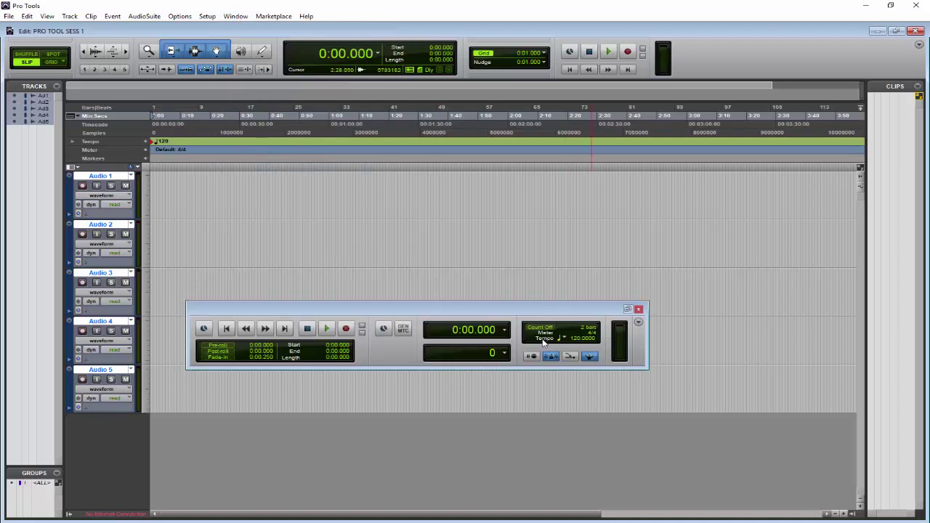
click(579, 343)
drag(582, 310, 611, 352)
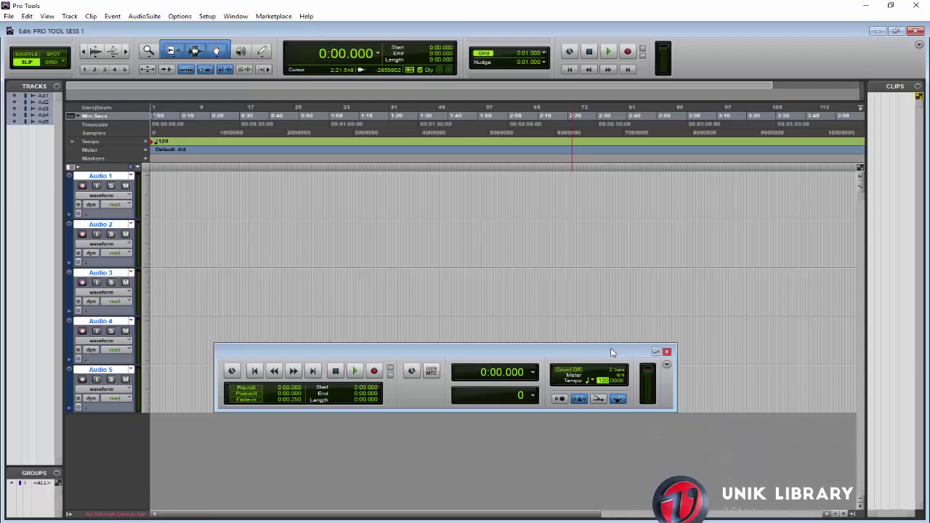
click(666, 353)
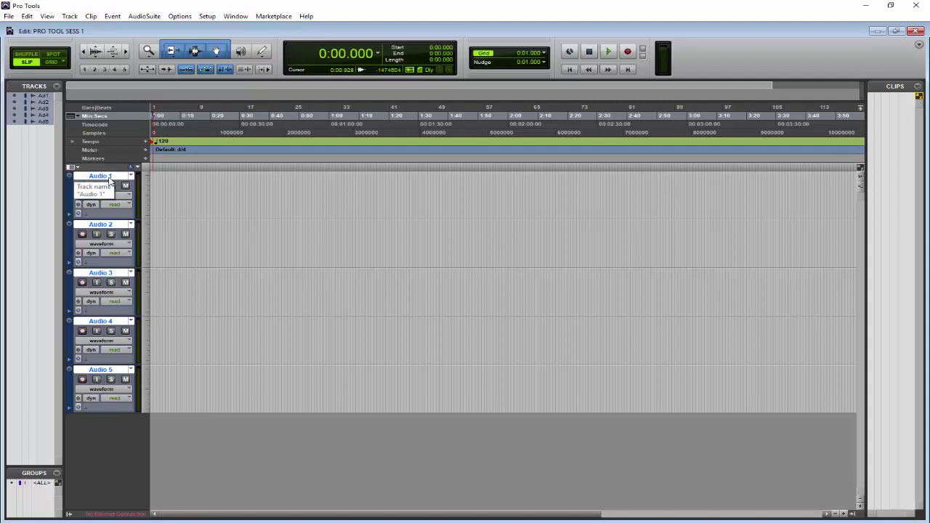
- Insert the Click II (mono) instrument plug-in in Audio 1's first insert slot in the Mix window
key(ctrl+equal)
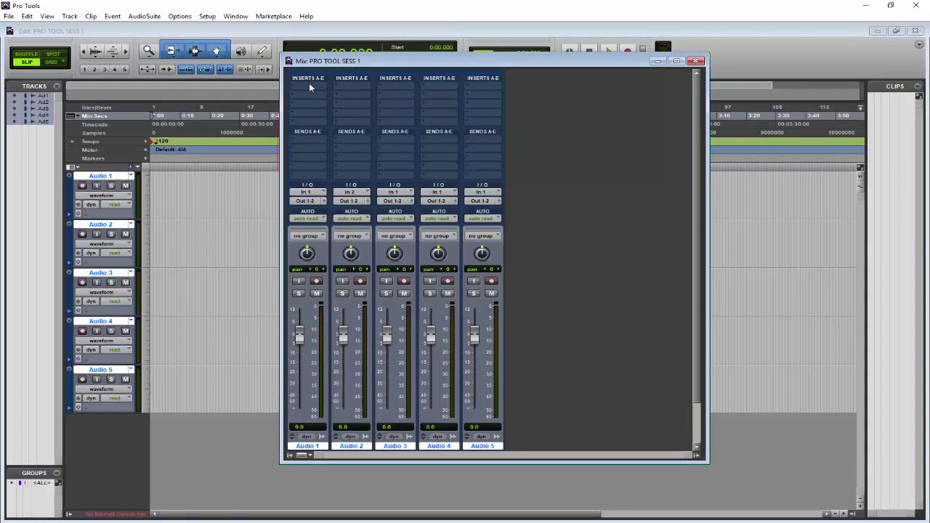
mouse_move(332, 103)
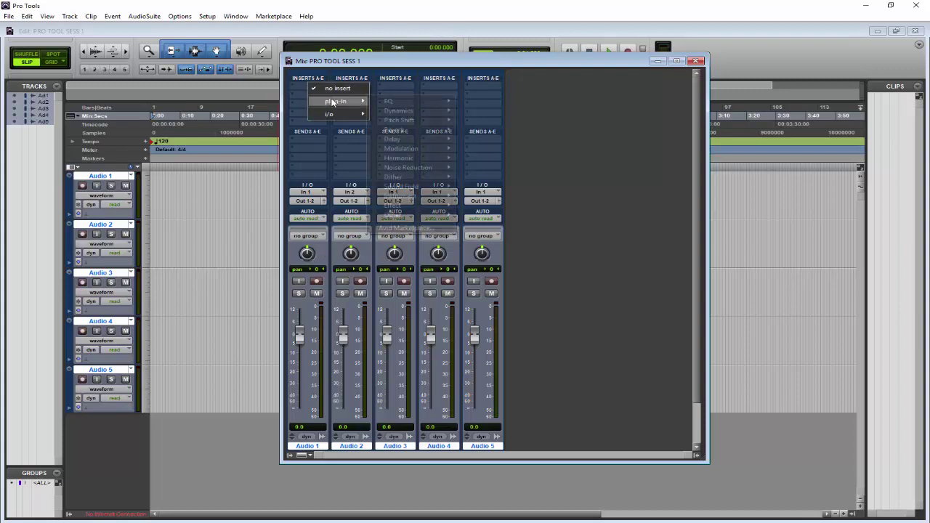
mouse_move(413, 194)
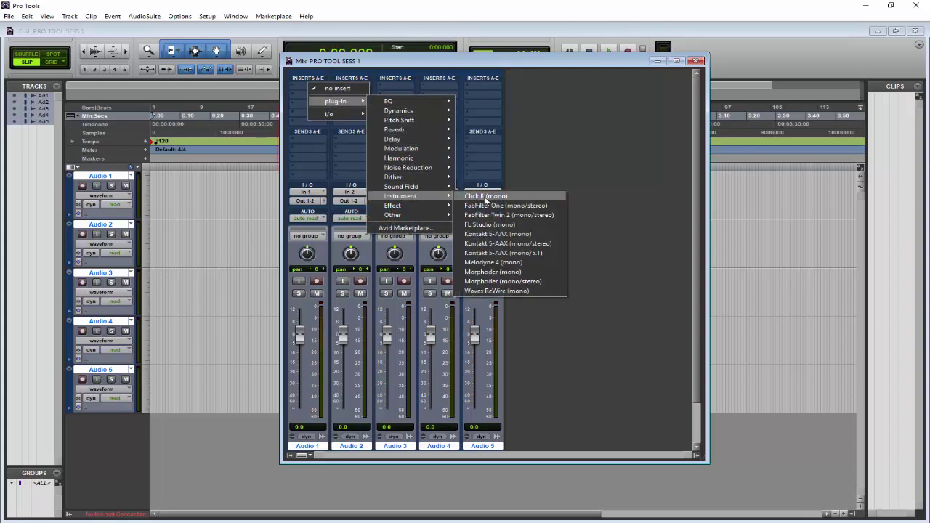
click(485, 196)
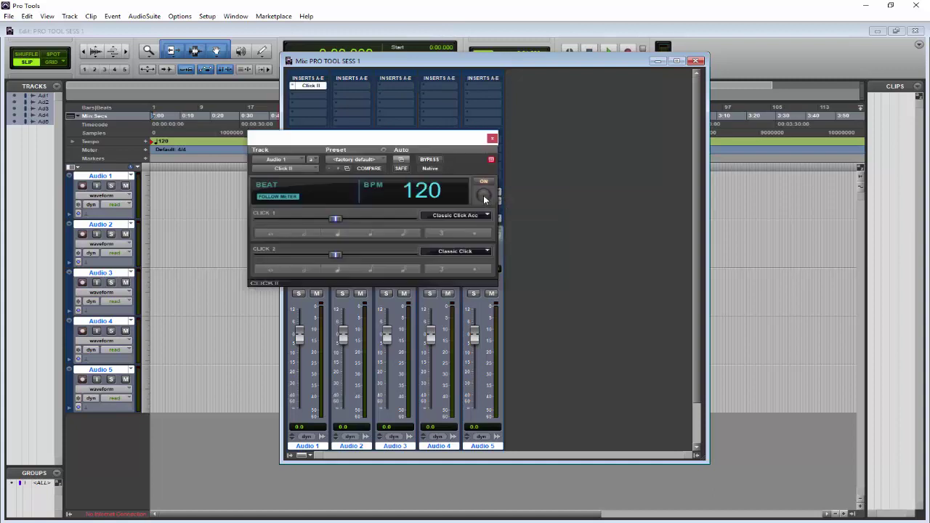
- Play the click, mute and unmute Audio 1 while listening, and stop playback
key(space)
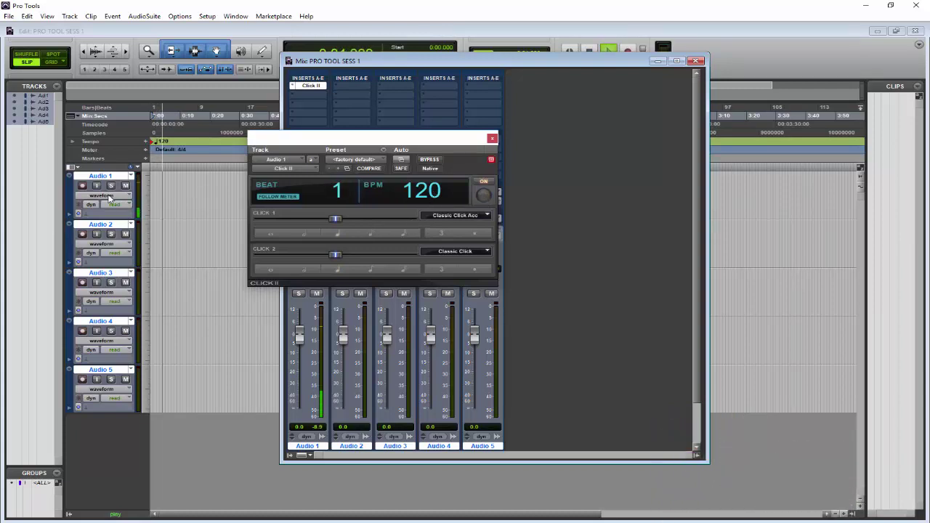
click(125, 187)
click(125, 187)
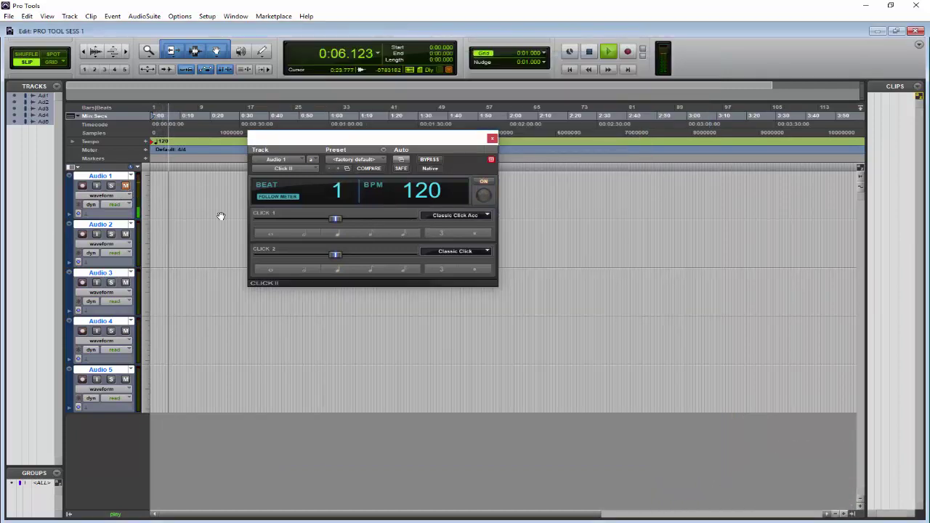
click(125, 187)
key(space)
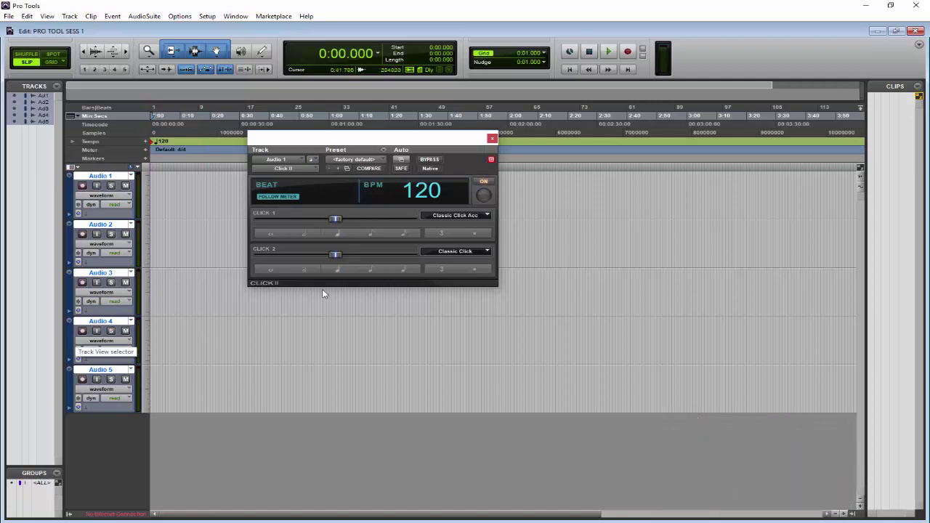
- Play the click again and raise the Click 1 level almost to its maximum
key(space)
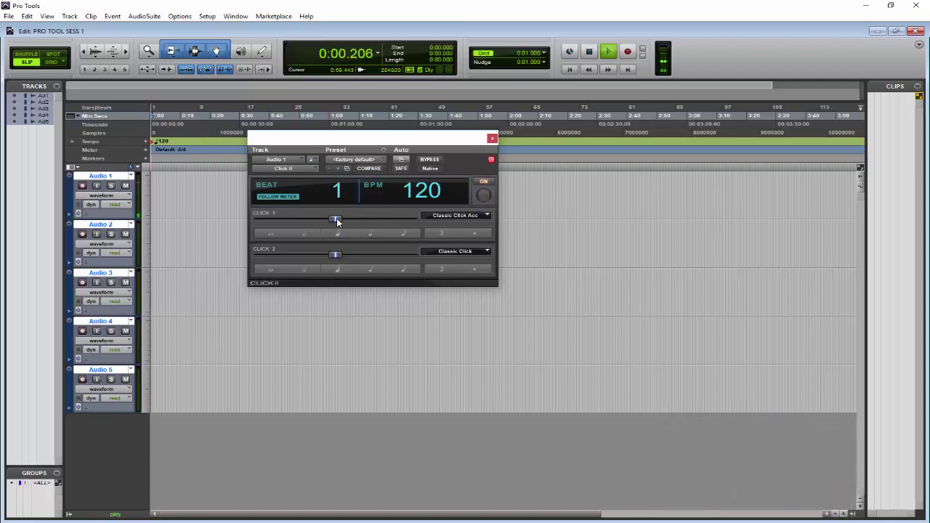
drag(336, 218, 414, 218)
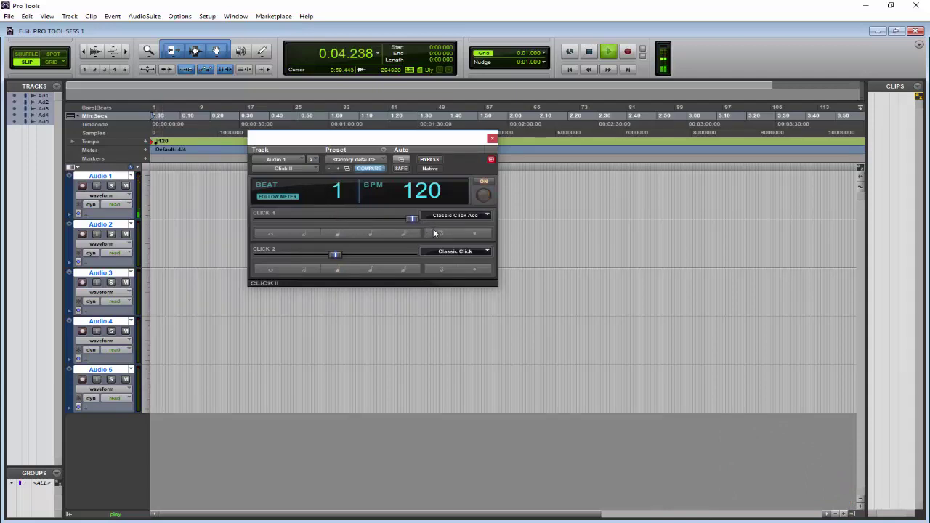
- Try the Comp Block and Rim Click Acc sounds for Click 1 during playback
click(486, 215)
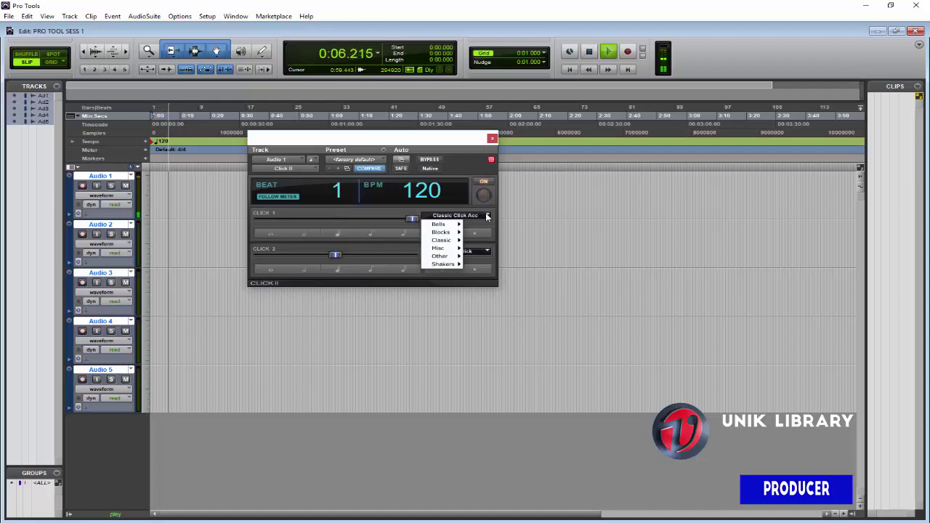
mouse_move(441, 232)
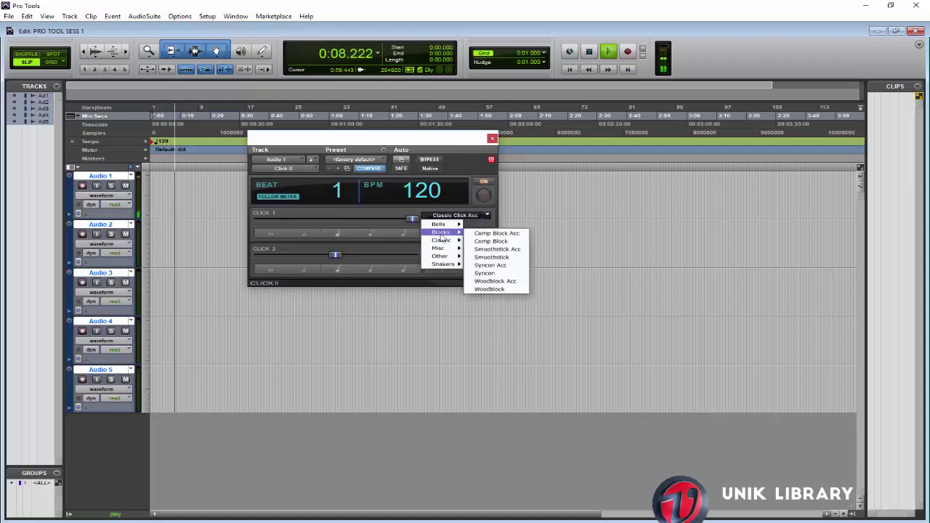
click(490, 244)
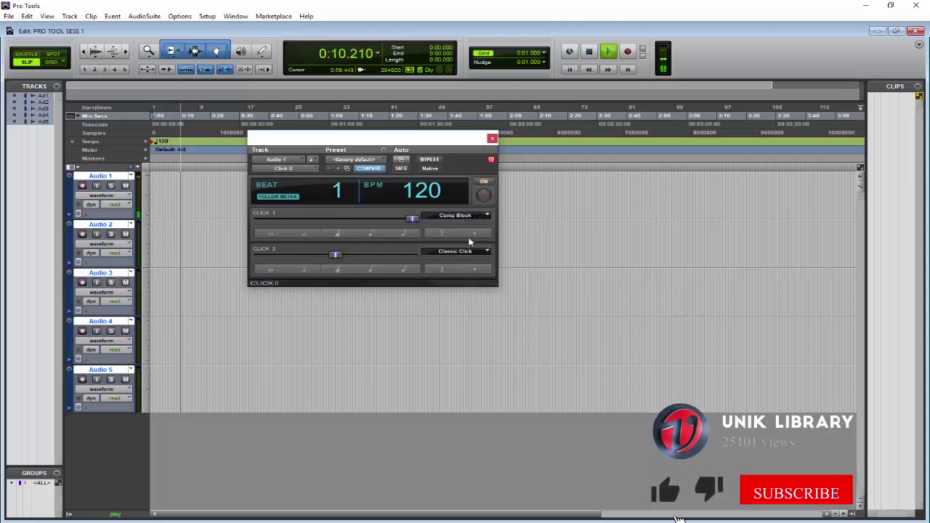
click(471, 254)
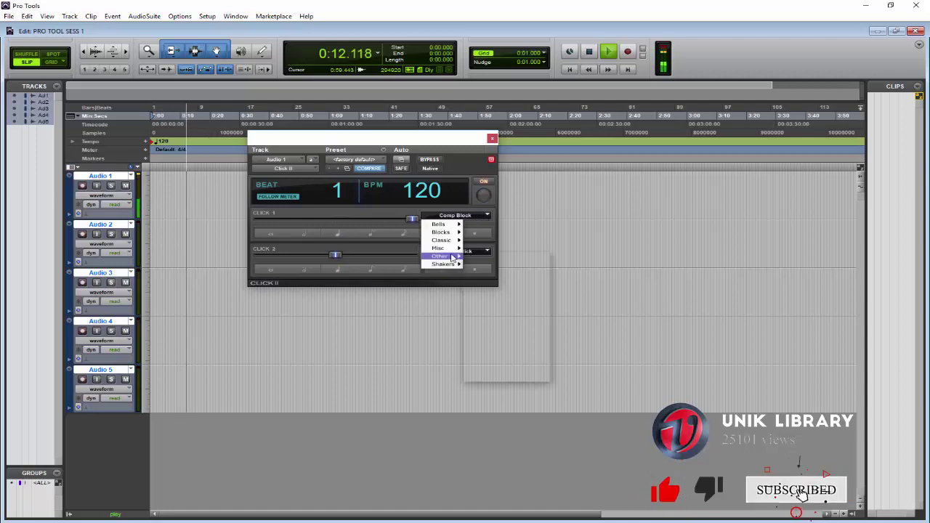
click(491, 261)
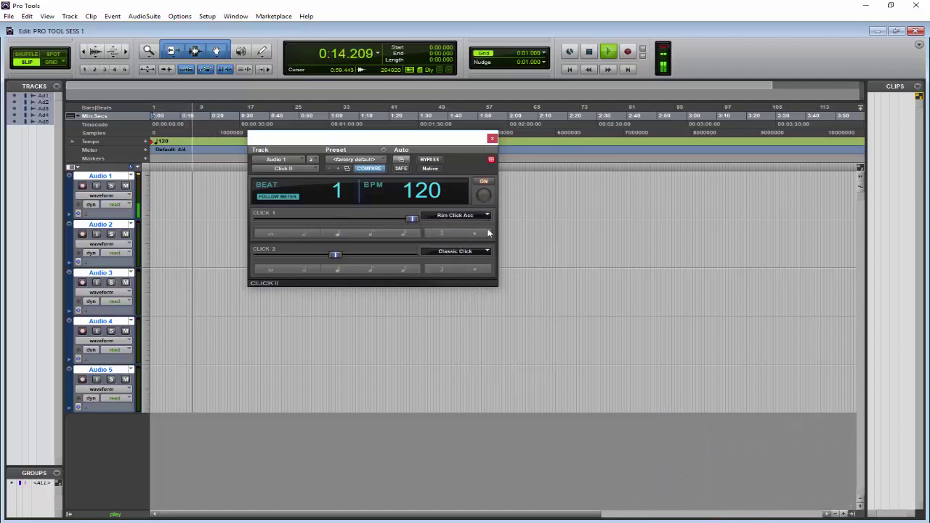
- Set the Click 1 sound to Cheek Flick Acc, close the Click II window and stop playback
click(455, 215)
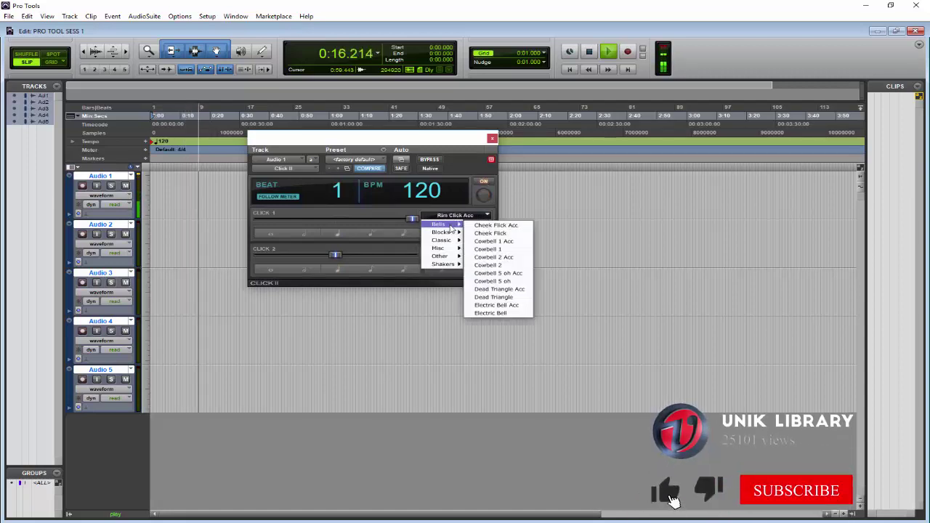
click(497, 222)
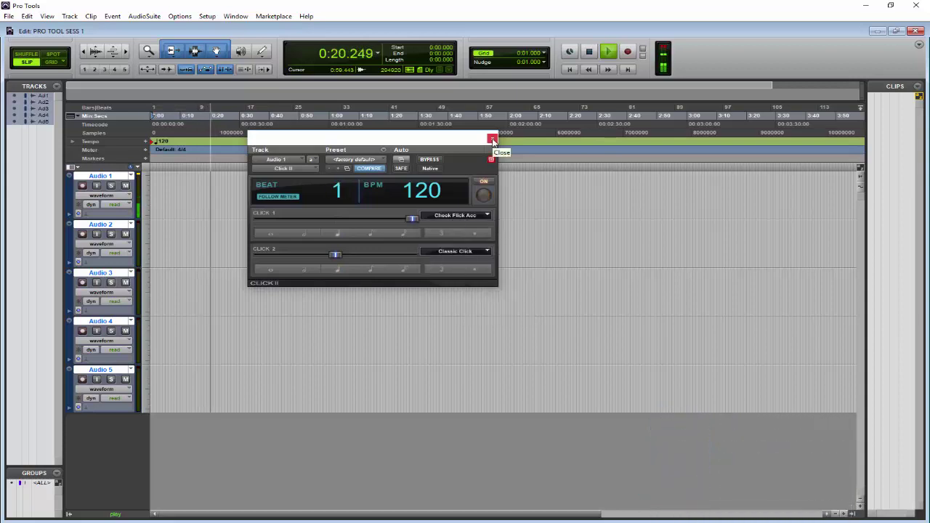
click(491, 138)
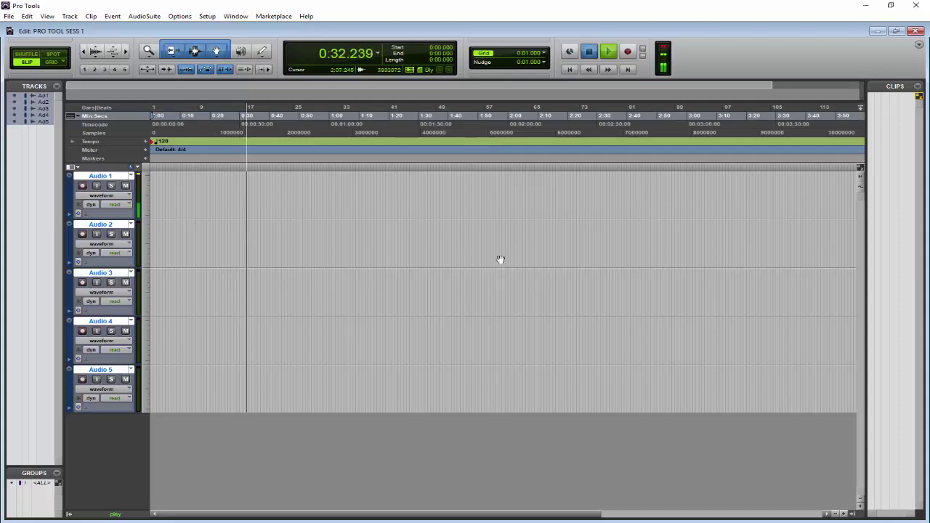
key(space)
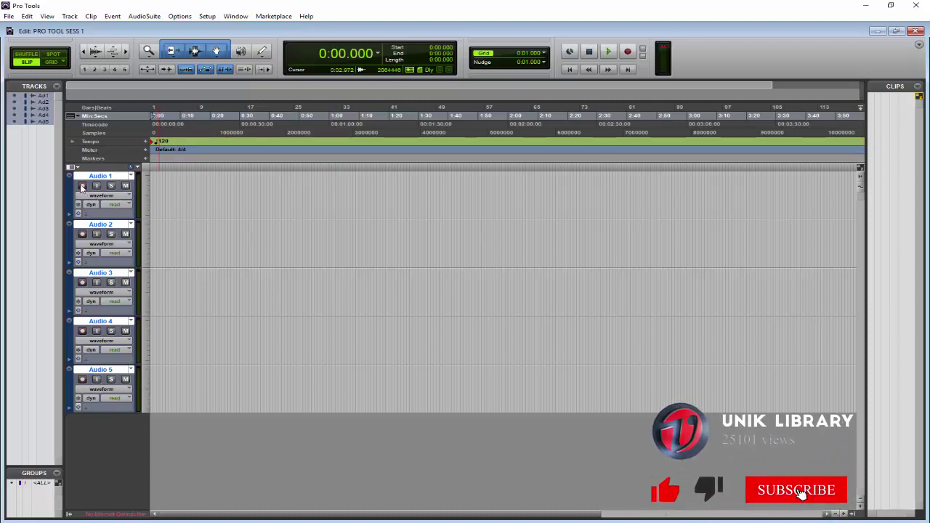
- Record a take about 4.6 seconds long on Audio 1 from the session start and play it back
click(629, 53)
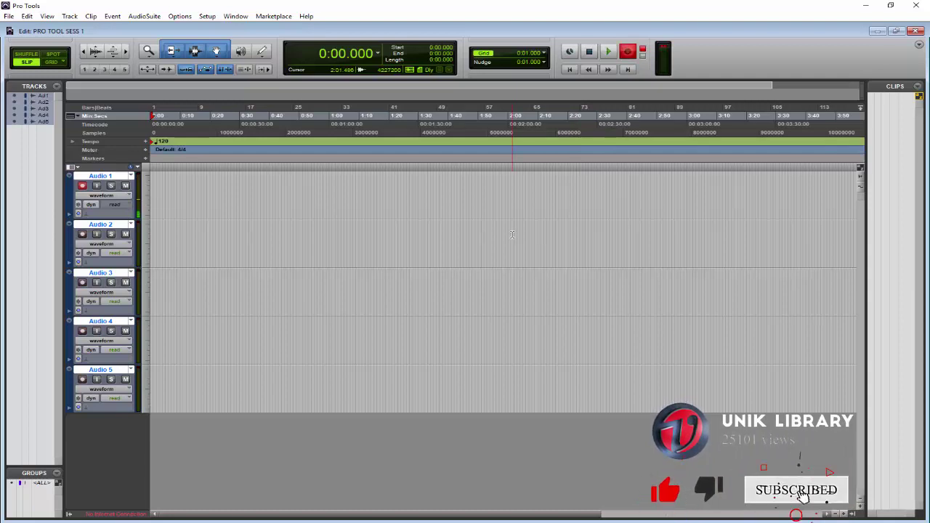
key(space)
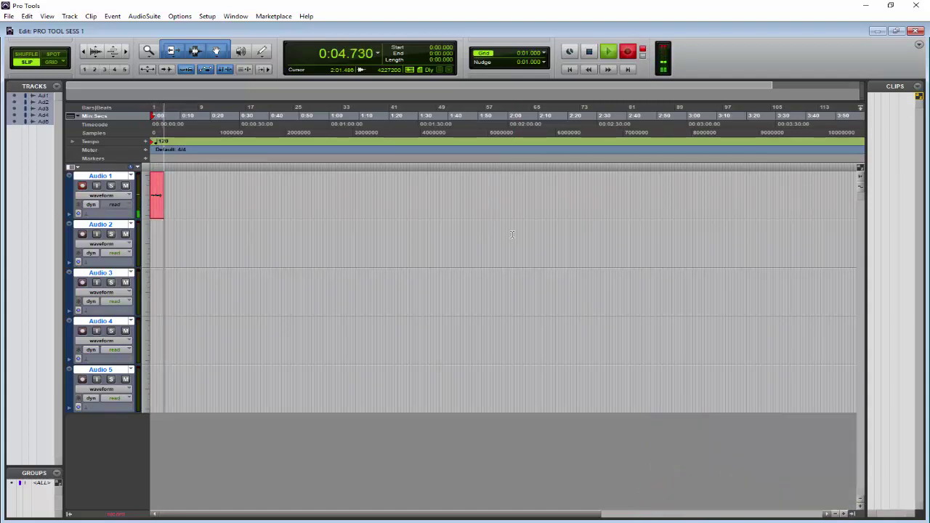
key(space)
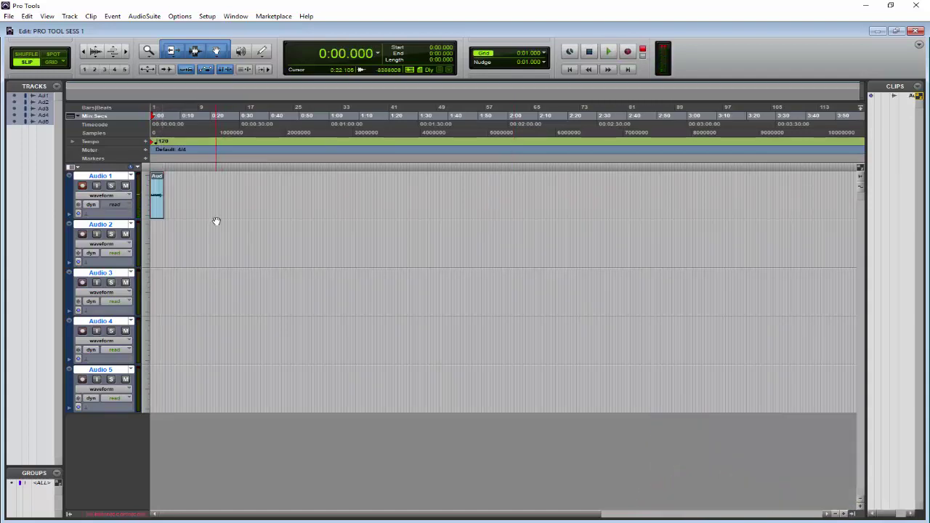
key(space)
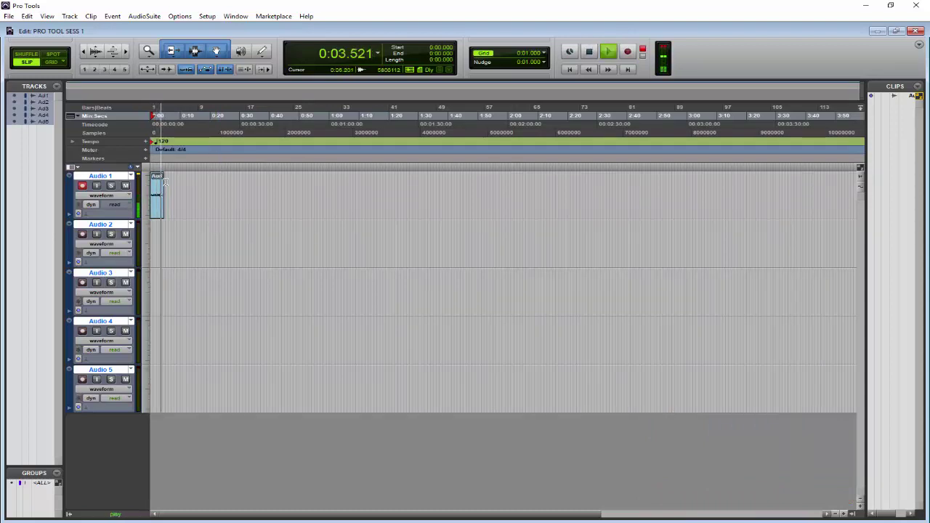
key(space)
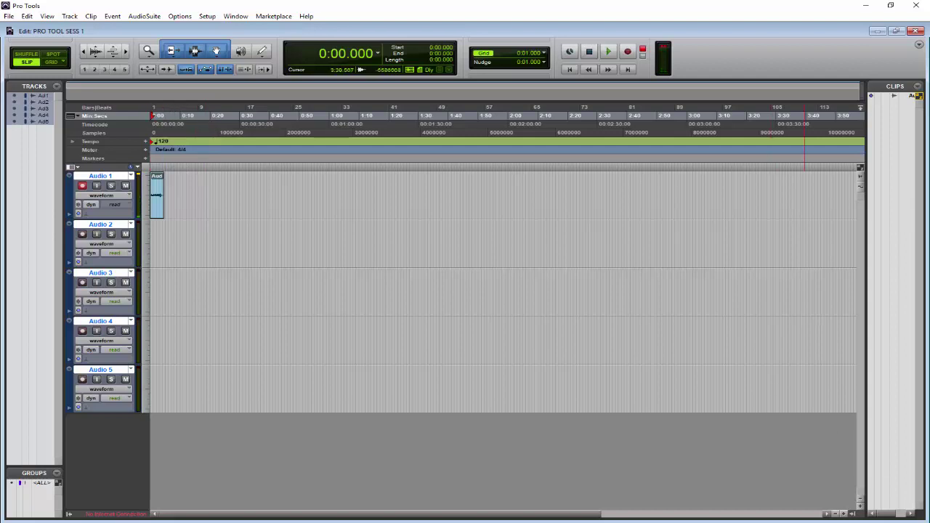
- Move the recorded clip from Audio 1 down to Audio 3, keeping it at the session start
click(848, 515)
click(848, 516)
click(848, 515)
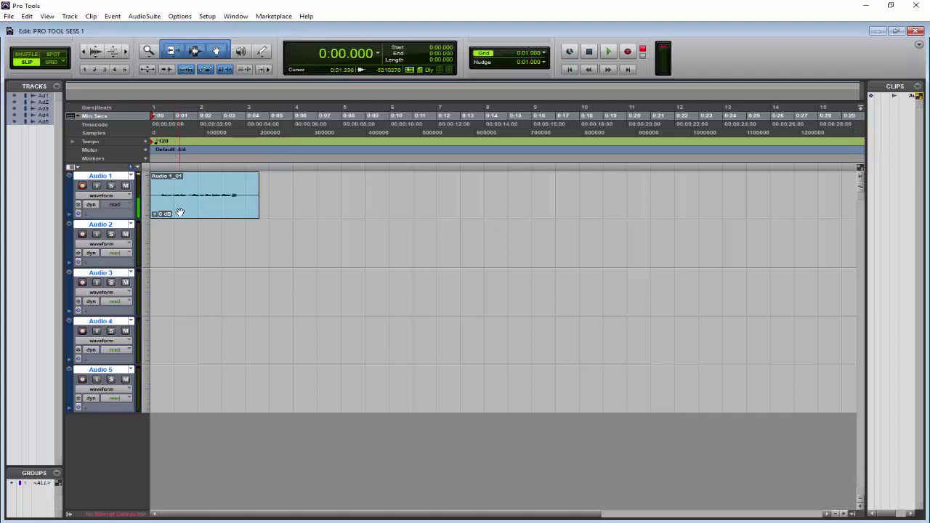
drag(182, 216, 194, 280)
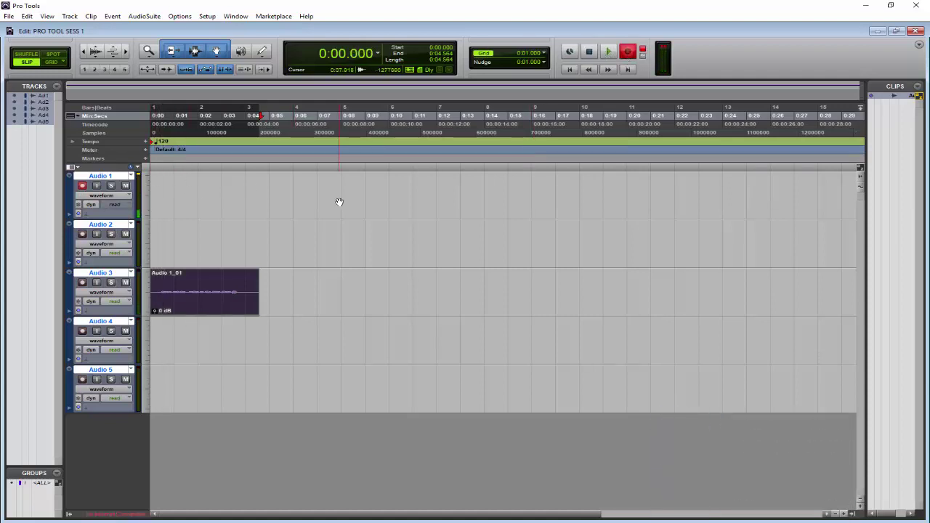
- Record a second take on Audio 1 from the session start, solo Audio 3 meanwhile, and play the result back
key(space)
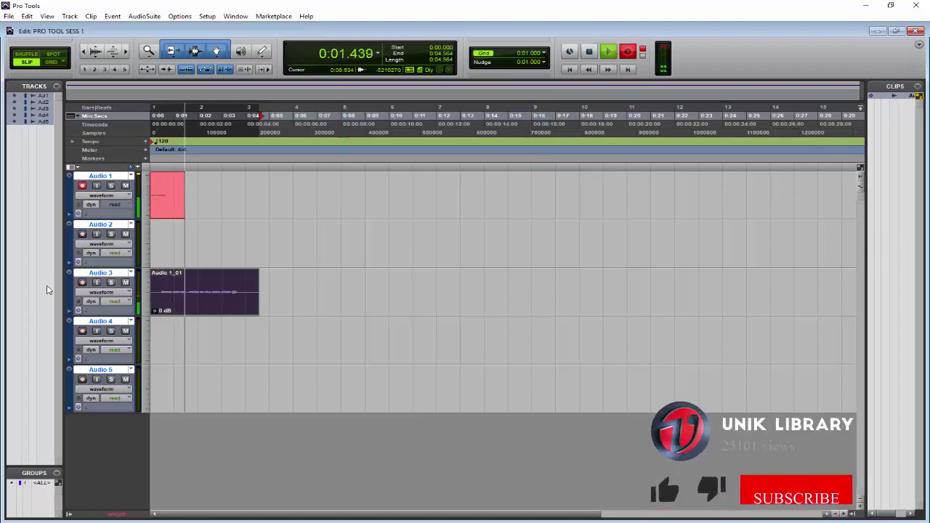
click(111, 282)
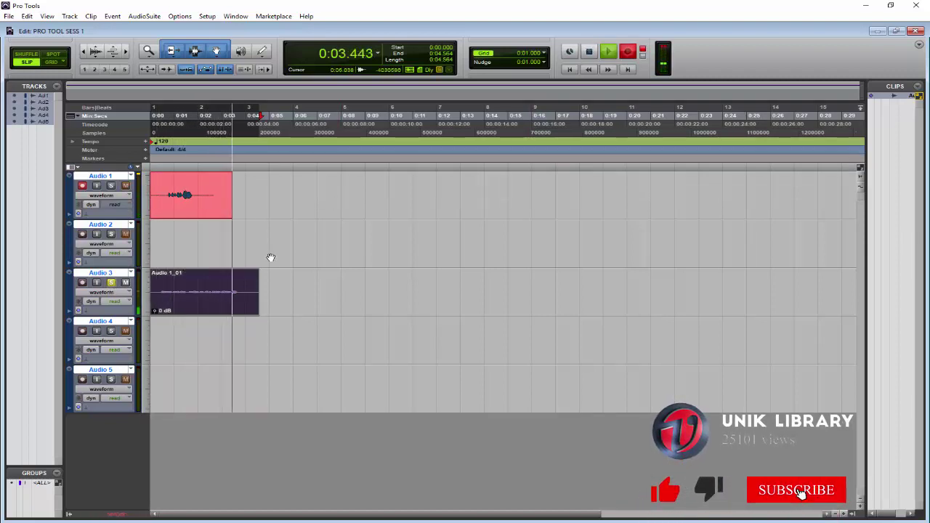
key(space)
key(space)
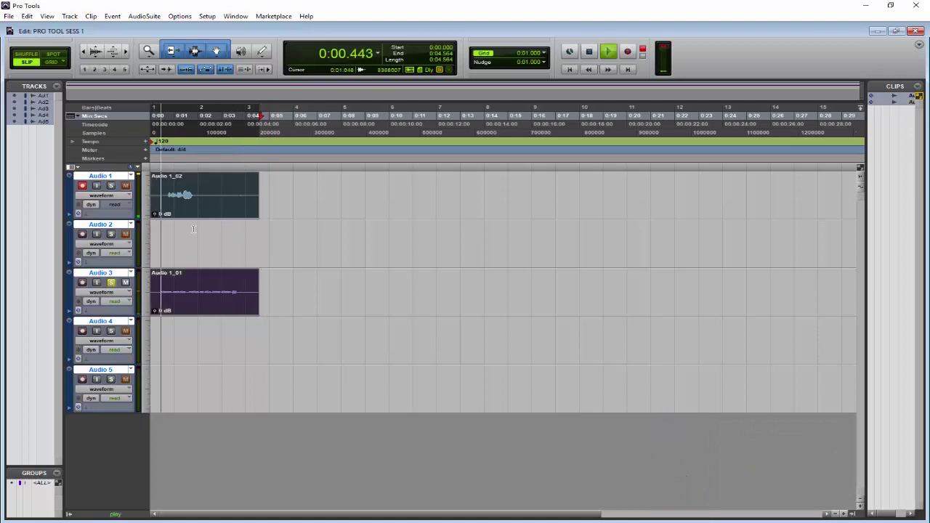
key(space)
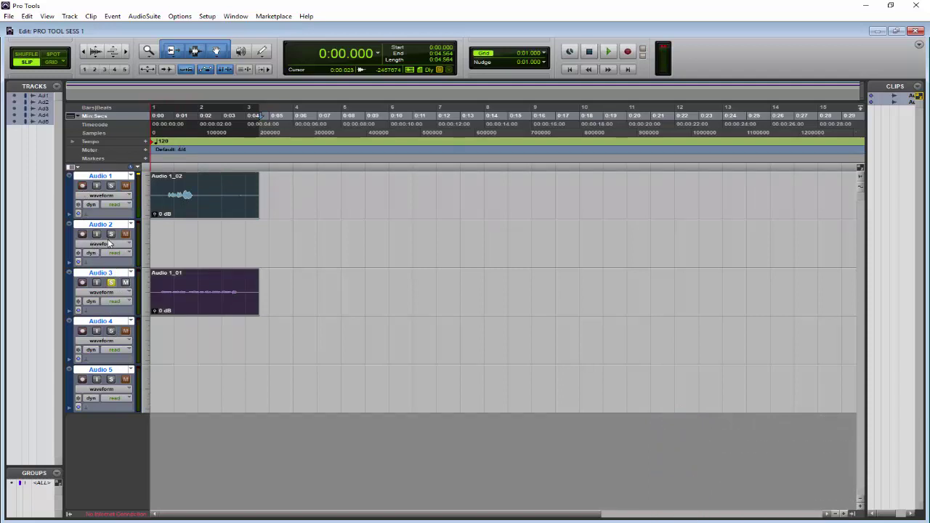
- Record a take about 4.6 seconds long on Audio 2 from the session start and play the result back
click(83, 234)
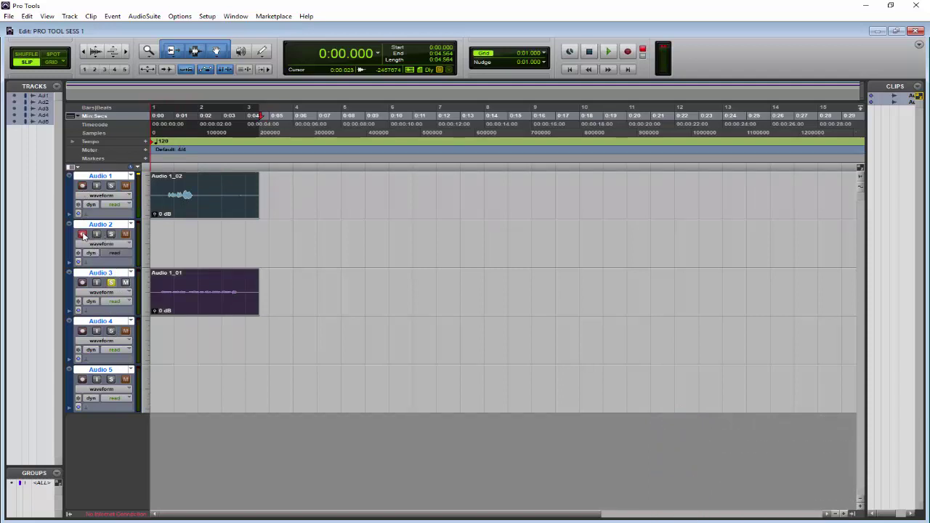
click(629, 53)
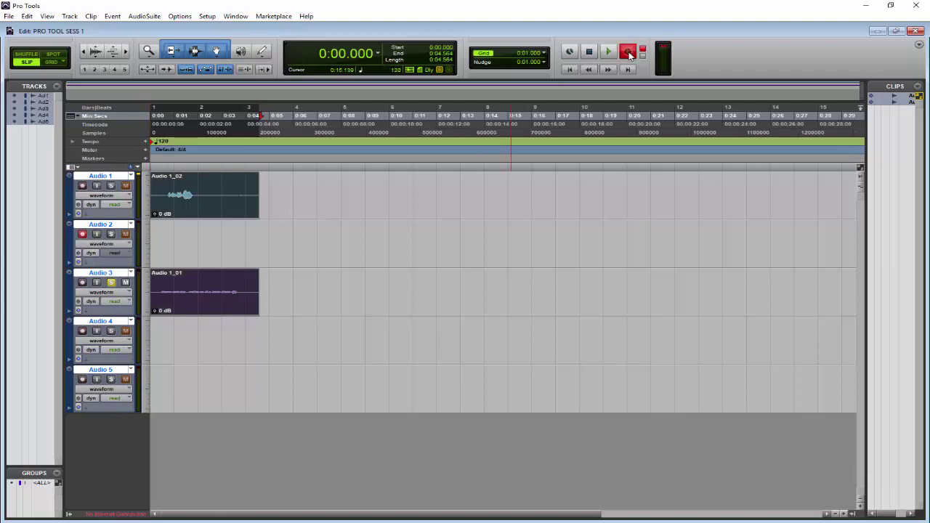
key(space)
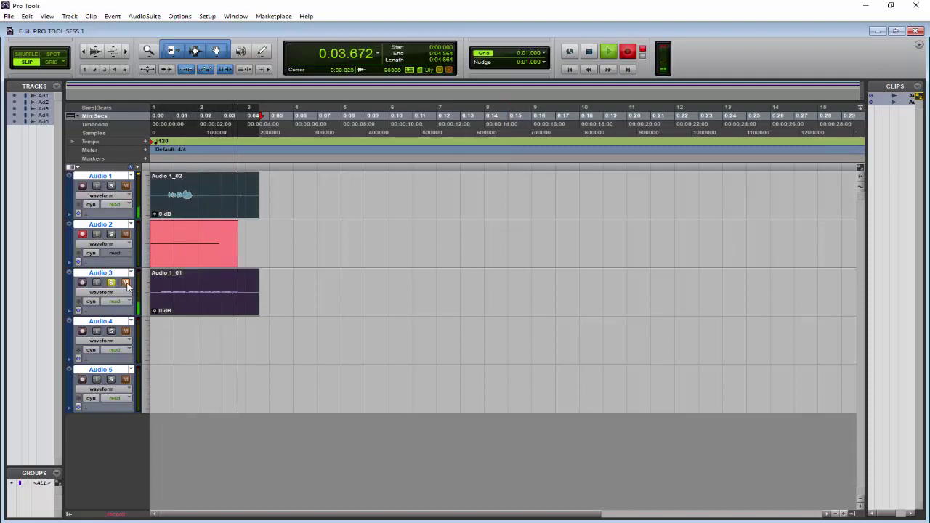
key(space)
key(space)
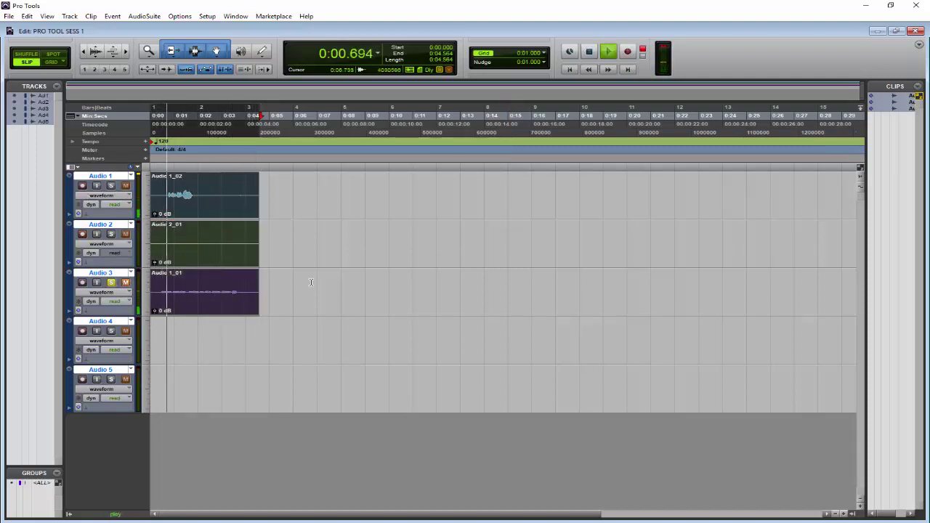
key(space)
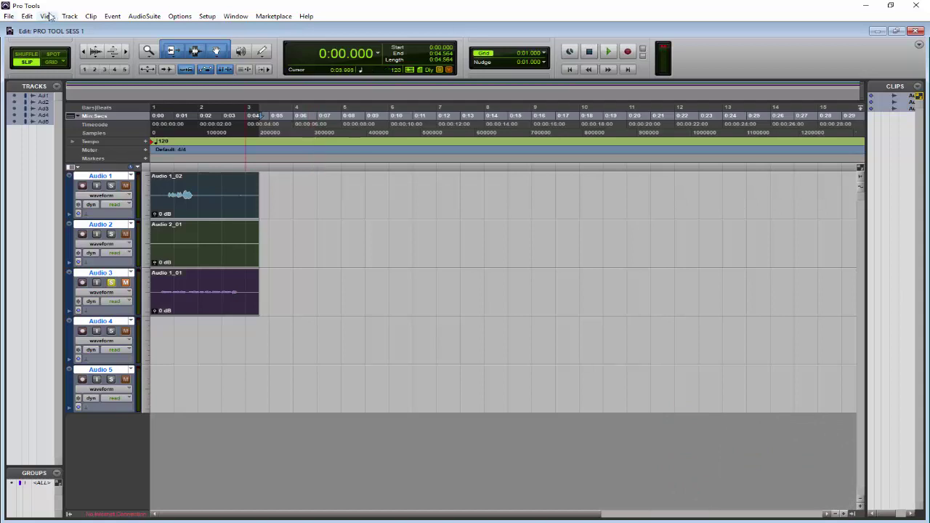
- Place the edit cursor at about 3 seconds on Audio 4, show the Mix window and briefly play the session from there
click(9, 17)
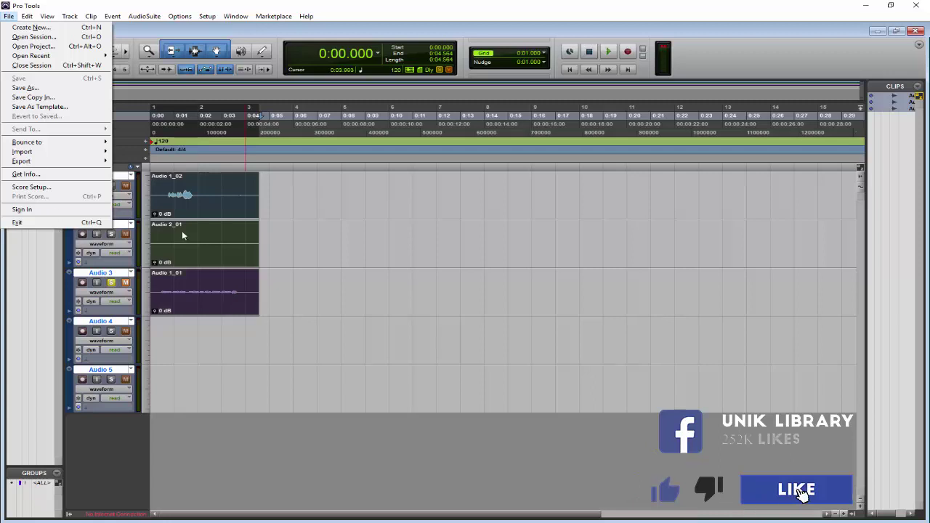
click(223, 320)
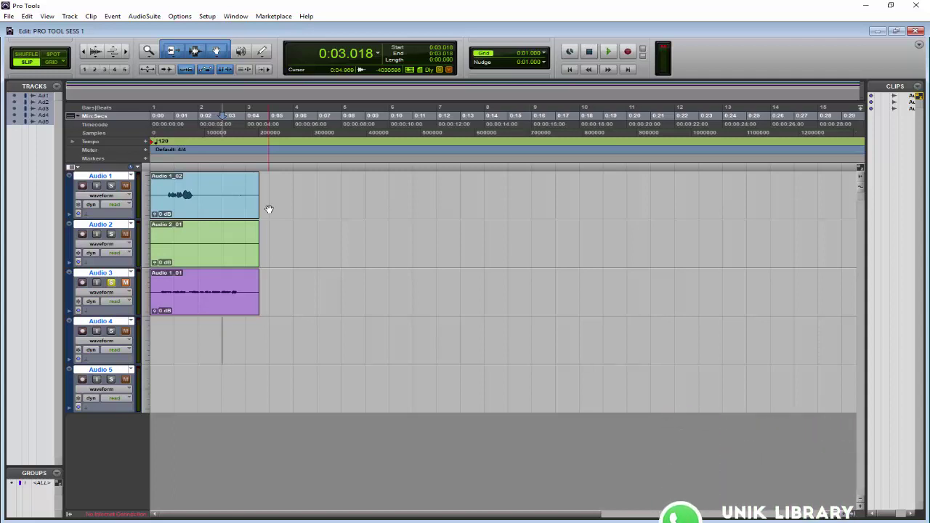
key(ctrl+equal)
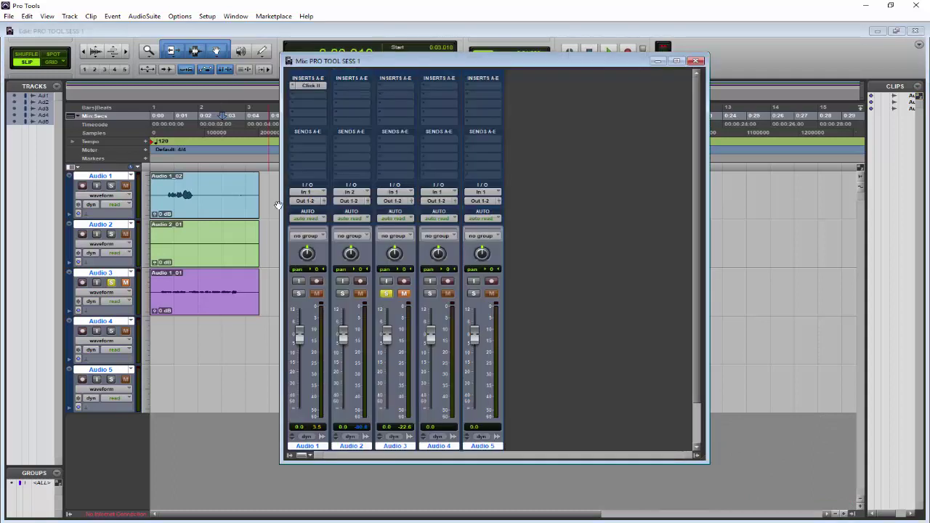
key(space)
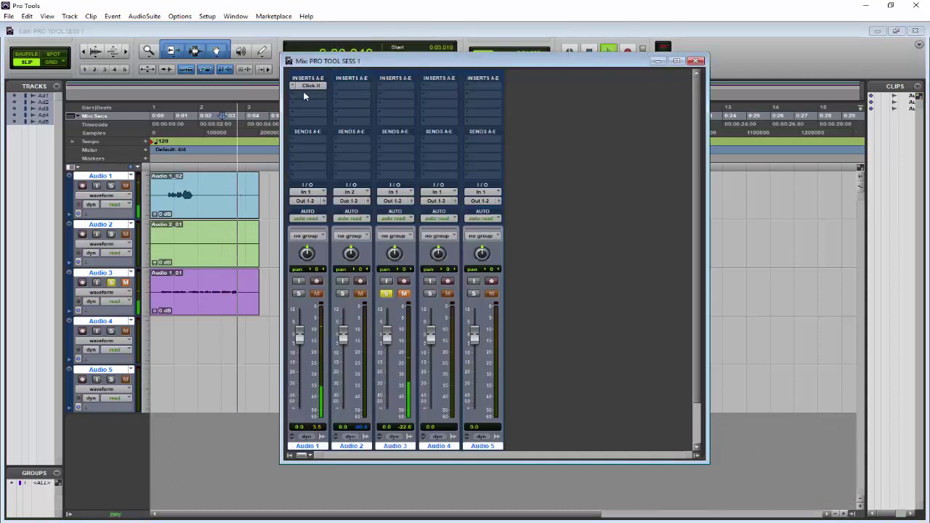
key(space)
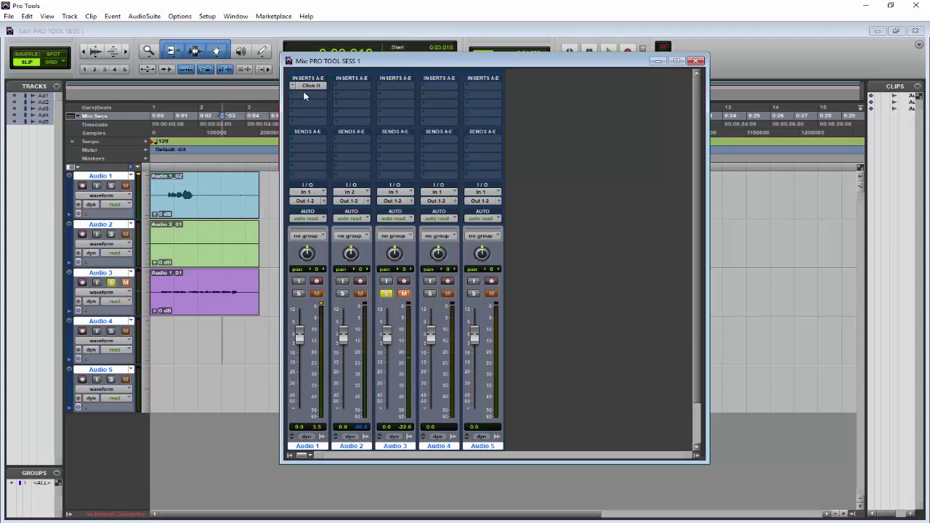